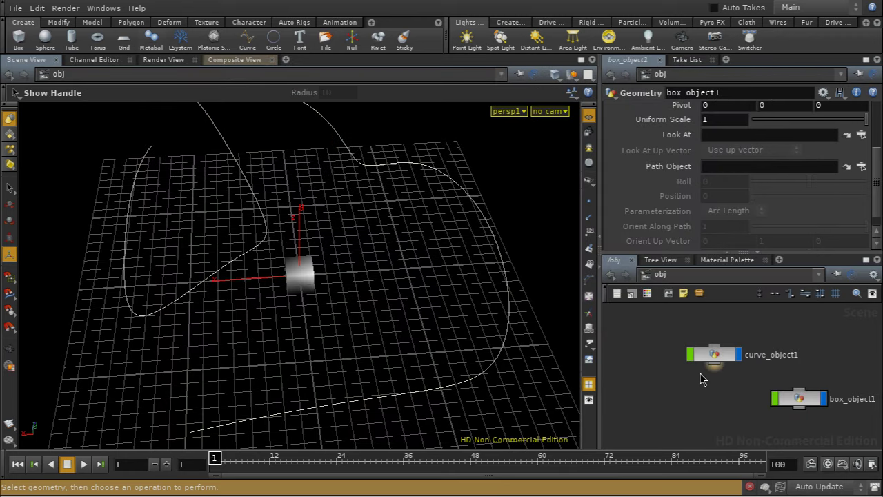
# - Set box_object1's Path Object to curve_object1 so the box snaps to the curve's start
pyautogui.click(799, 398)
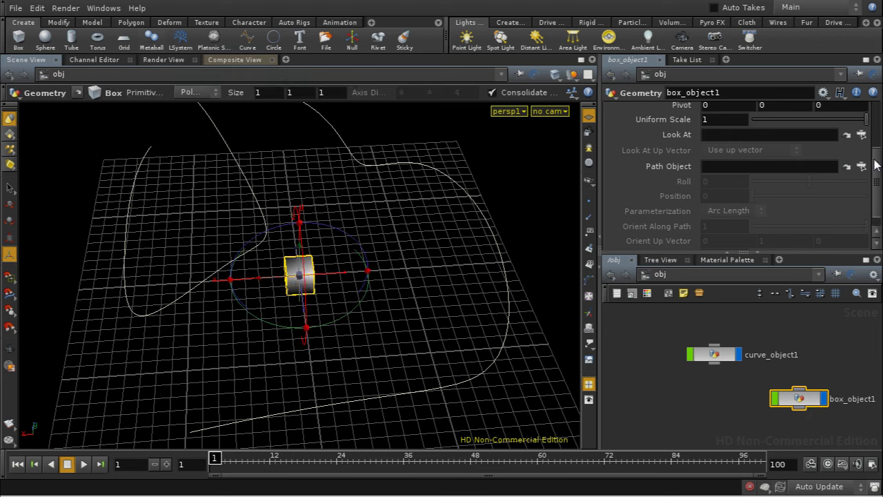
pyautogui.moveTo(875, 164); pyautogui.dragTo(879, 153)
pyautogui.click(861, 190)
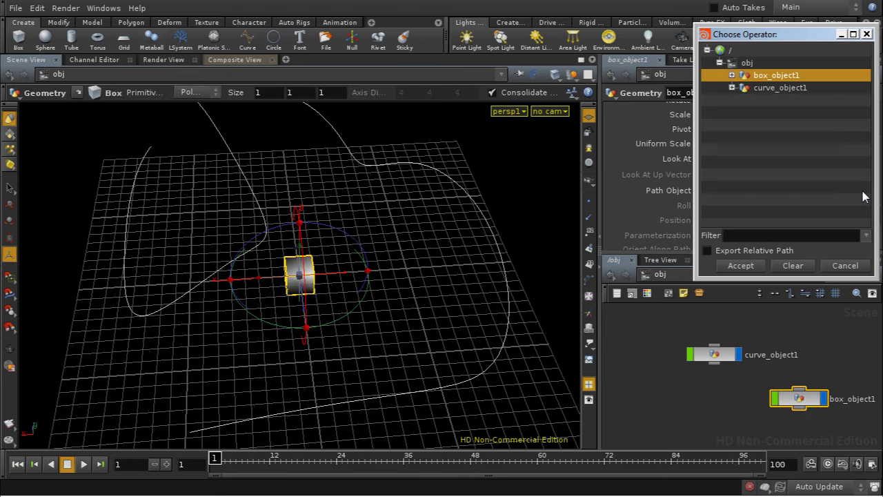
pyautogui.click(778, 89)
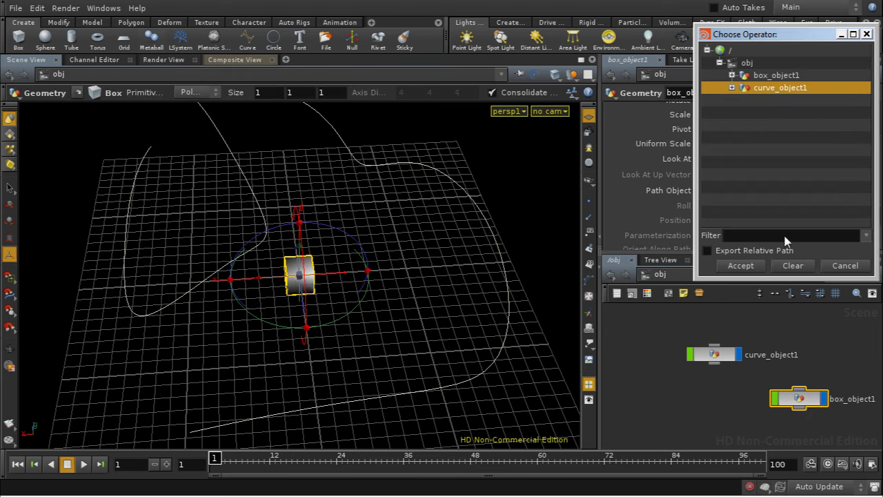
pyautogui.click(754, 264)
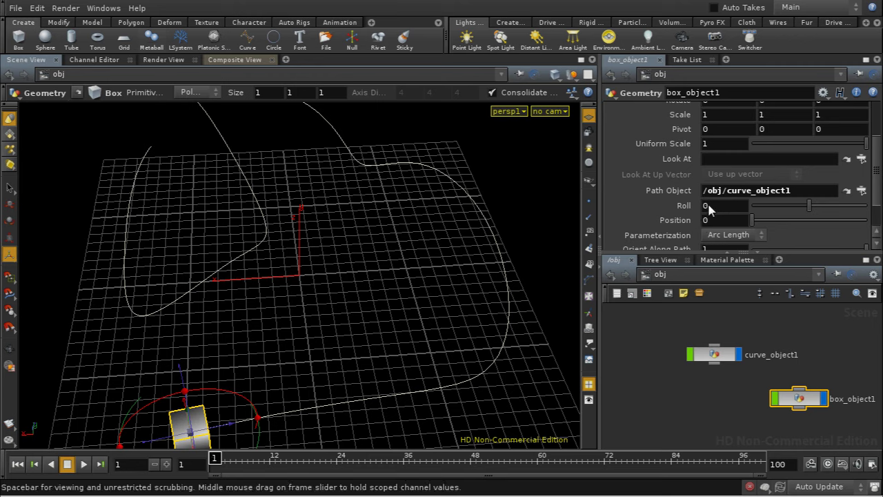
# - Keyframe box_object1's Position at 0 on frame 1 and 1 on frame 100, then scrub to check
pyautogui.keyDown('alt'); pyautogui.click(711, 222); pyautogui.keyUp('alt')
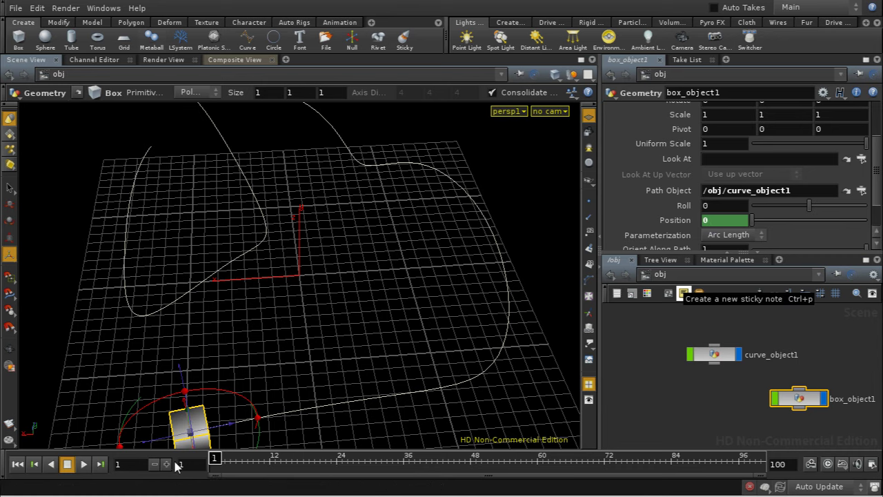
pyautogui.moveTo(625, 463); pyautogui.dragTo(785, 467)
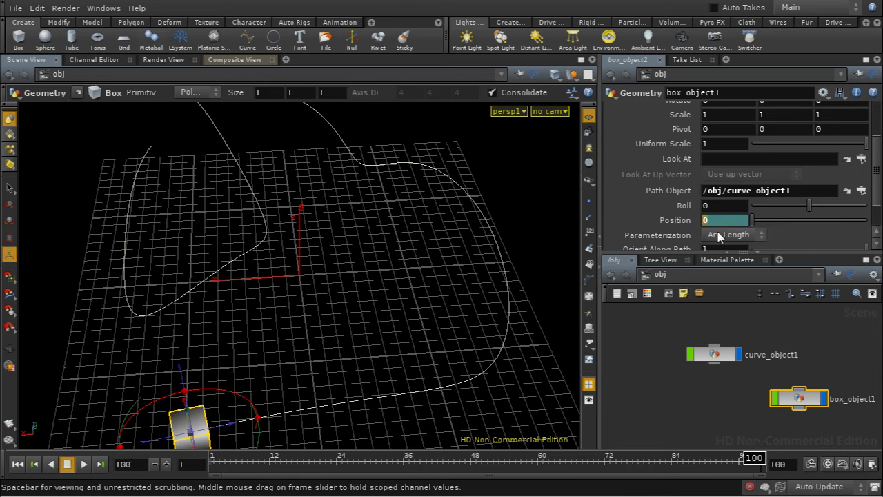
pyautogui.write('1')
pyautogui.press('Return')
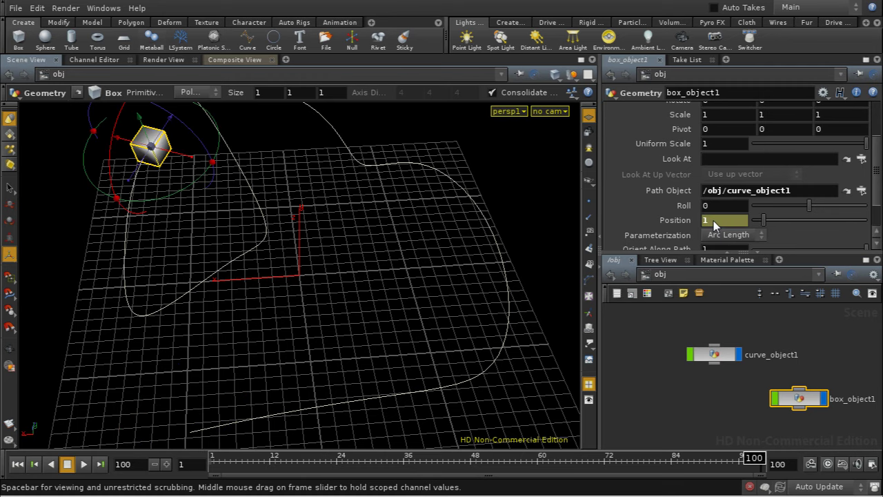
pyautogui.keyDown('alt'); pyautogui.click(714, 221); pyautogui.keyUp('alt')
pyautogui.moveTo(753, 463); pyautogui.dragTo(193, 446)
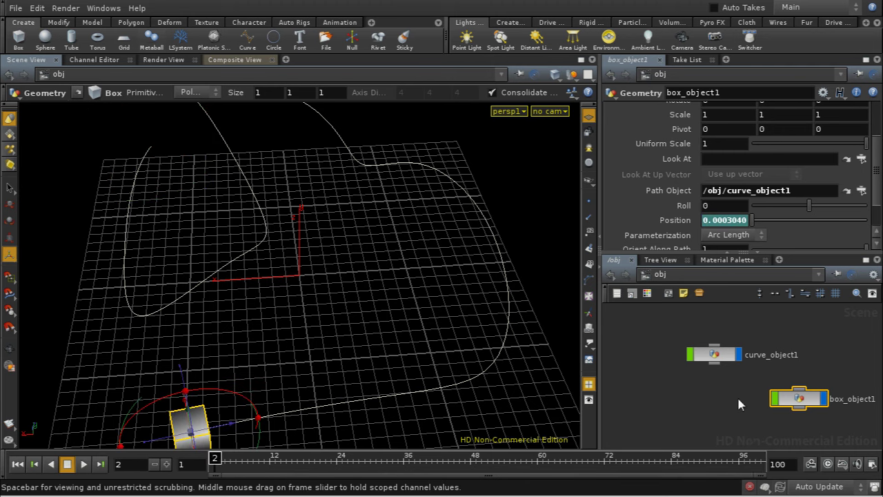
# - Inside box_object1, add a Trail node under box1 and make it the displayed node
pyautogui.doubleClick(795, 400)
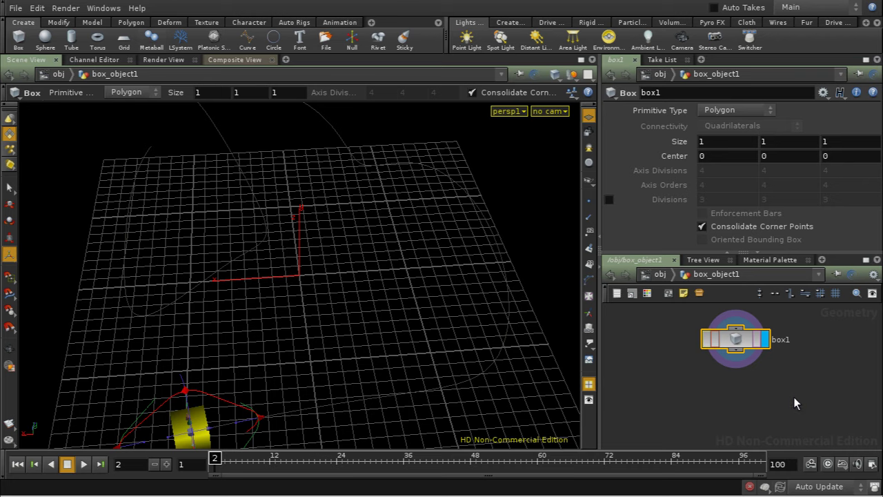
pyautogui.moveTo(749, 374); pyautogui.dragTo(749, 391)
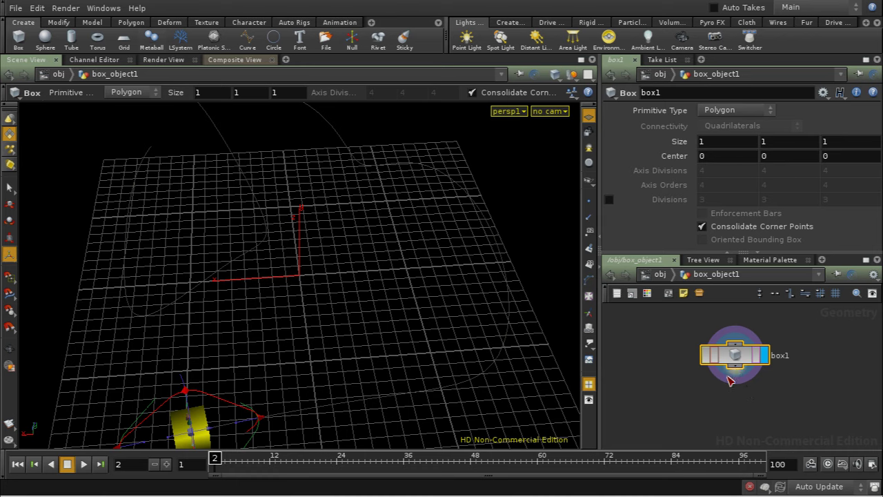
pyautogui.press('Tab')
pyautogui.moveTo(736, 374)
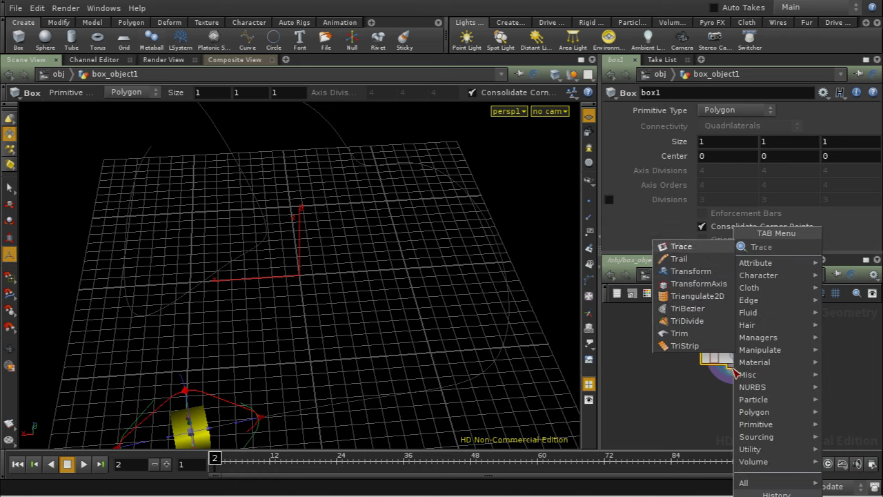
pyautogui.click(683, 256)
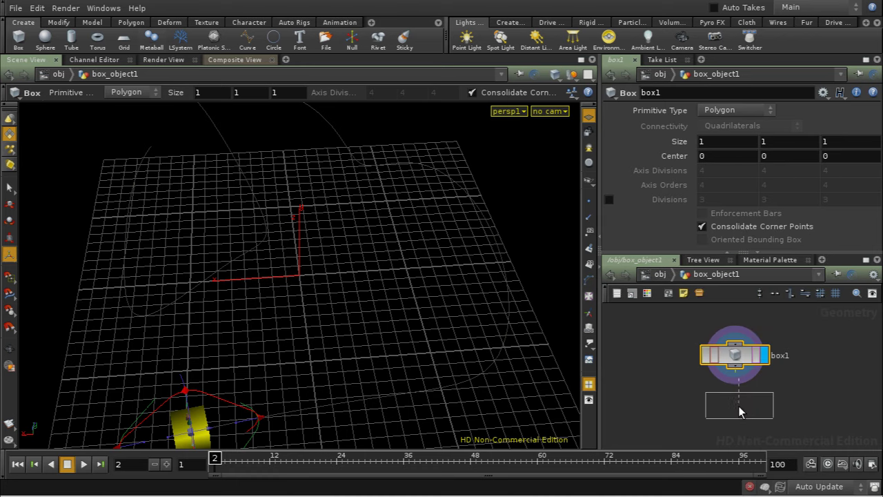
pyautogui.click(738, 406)
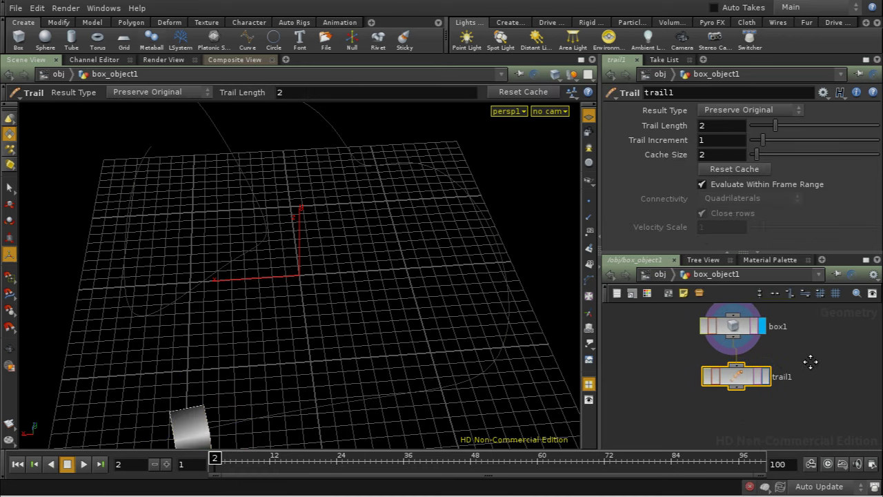
pyautogui.click(766, 377)
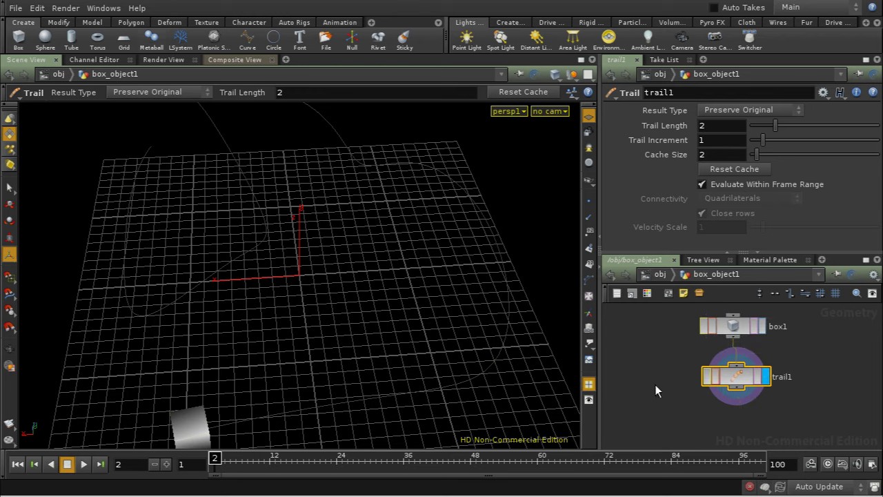
# - Play the animation from frame 1 and review the box1 and trail1 settings
pyautogui.click(18, 464)
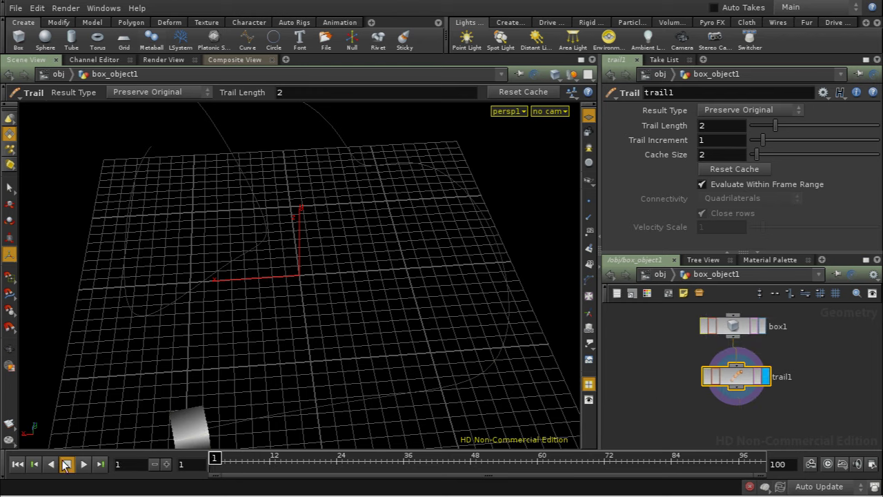
pyautogui.click(167, 464)
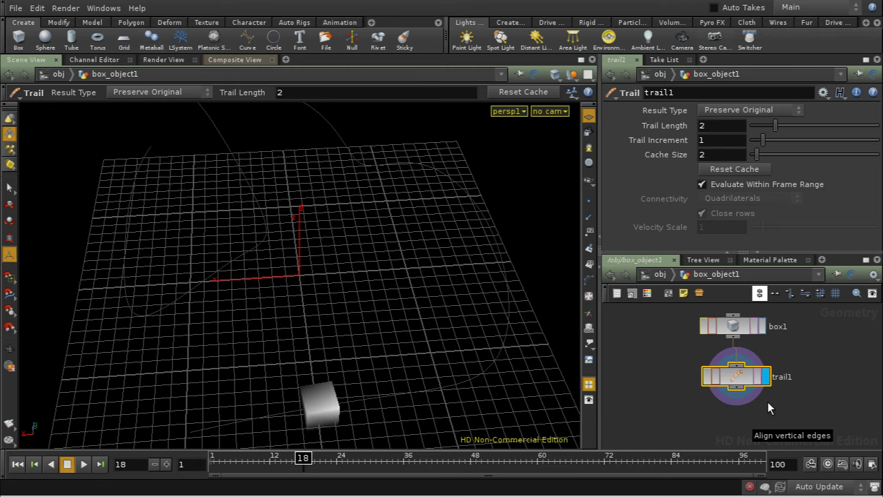
pyautogui.click(661, 276)
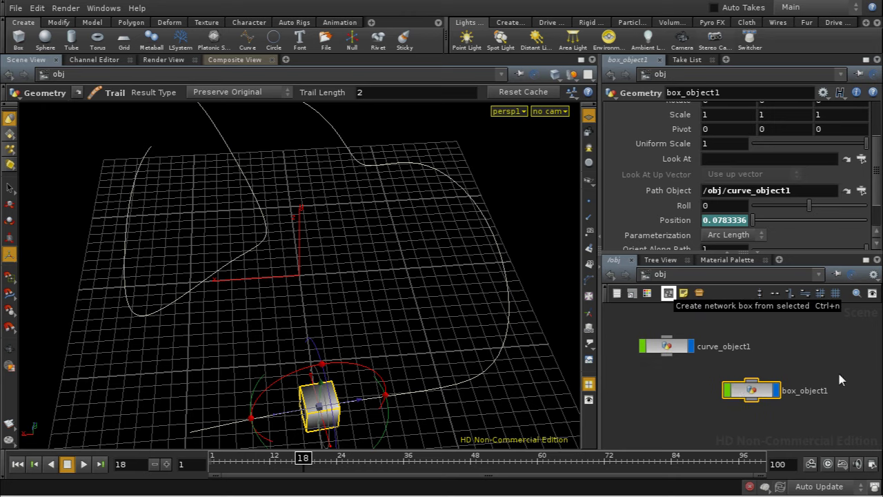
pyautogui.doubleClick(751, 391)
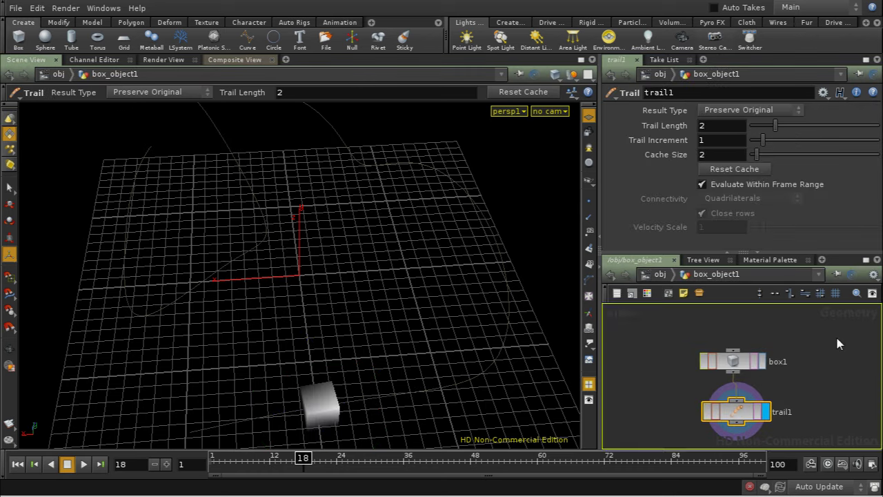
pyautogui.click(733, 348)
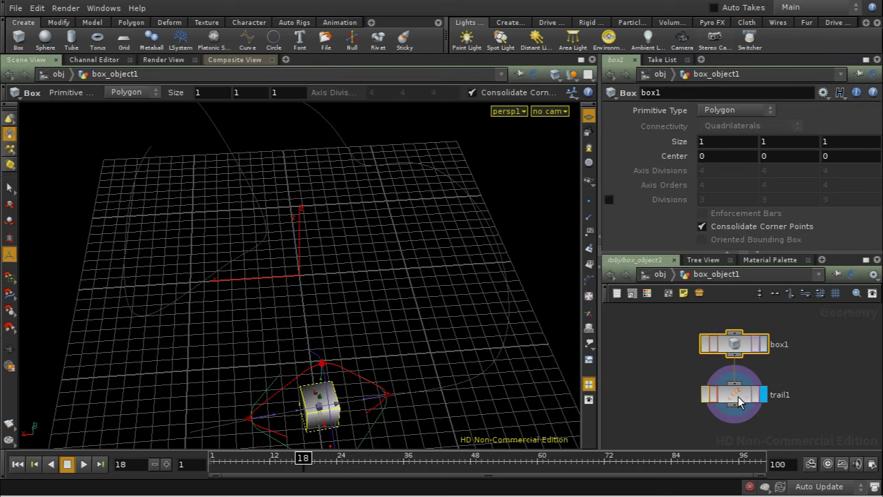
pyautogui.click(739, 395)
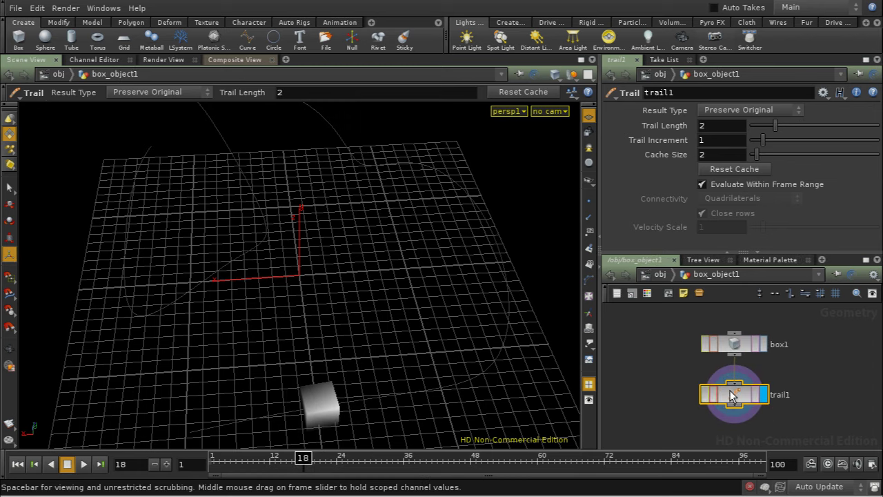
# - Delete trail1 and add a new Geometry object geo1 at the object level
pyautogui.press('Delete')
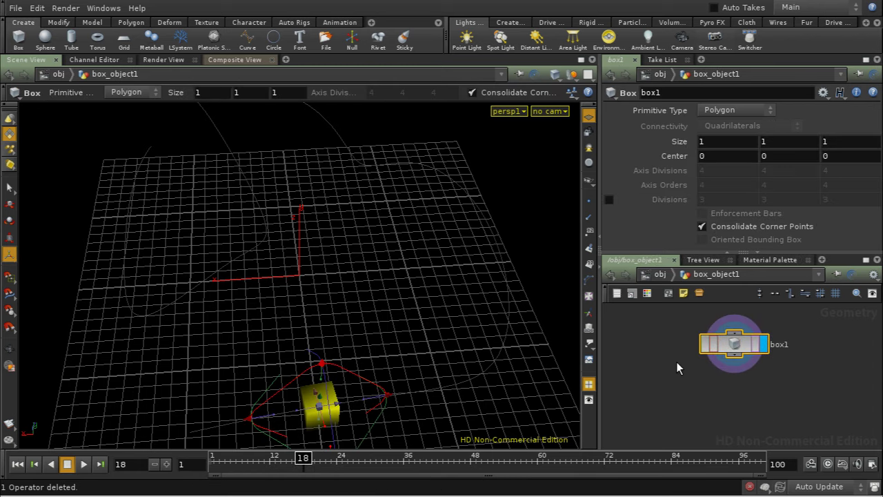
pyautogui.click(660, 275)
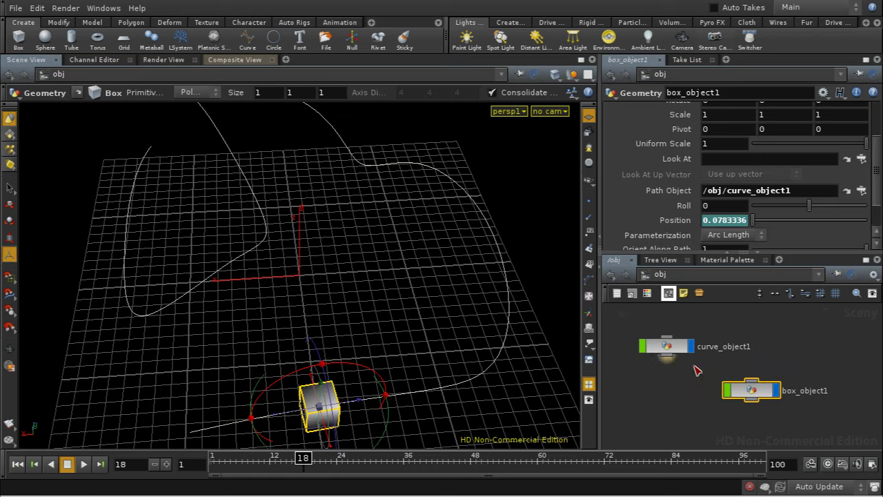
pyautogui.moveTo(680, 399); pyautogui.dragTo(763, 378, button='middle')
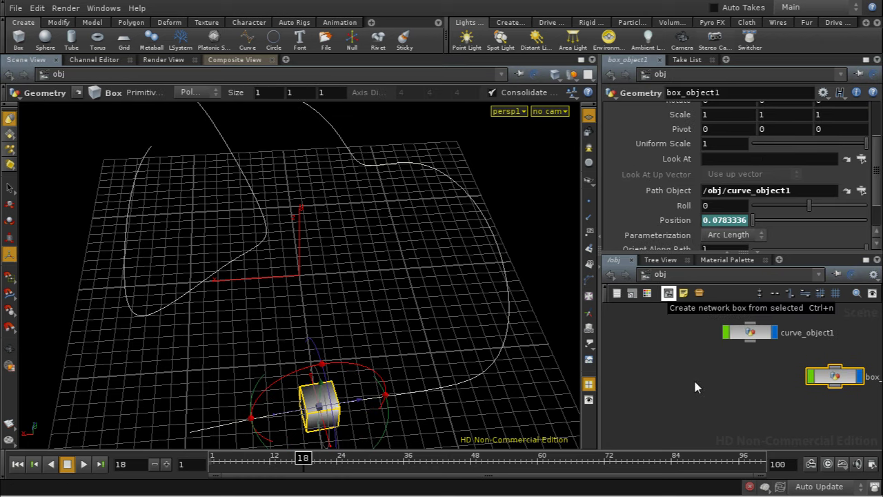
pyautogui.press('Tab')
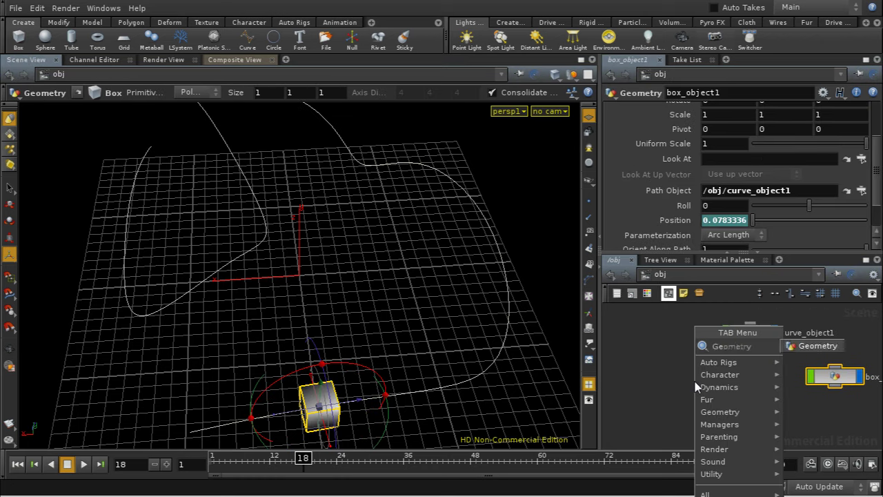
pyautogui.click(817, 346)
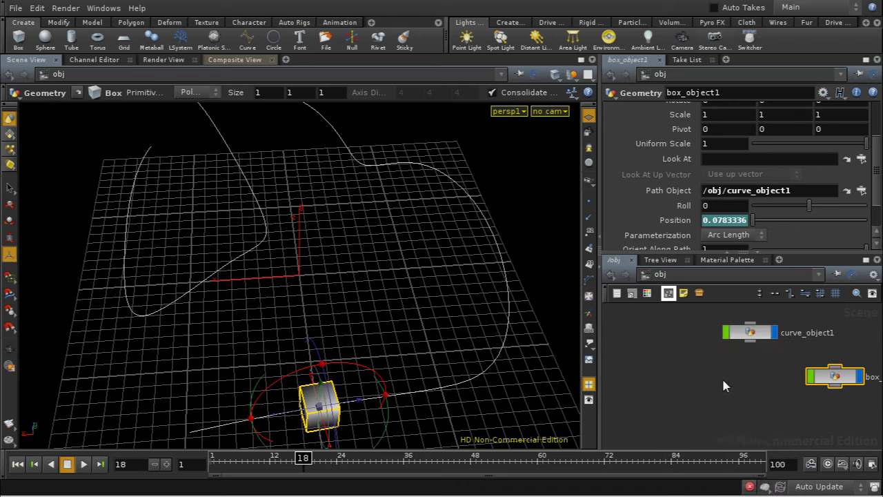
pyautogui.click(723, 381)
# - Rename geo1 to 'trails' and dive inside it
pyautogui.doubleClick(672, 93)
pyautogui.write('trails')
pyautogui.press('Return')
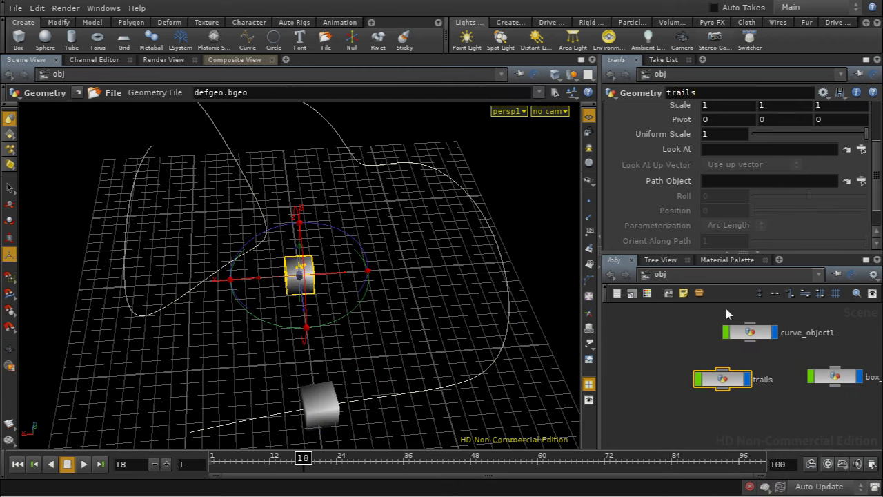
pyautogui.doubleClick(723, 379)
# - Replace the default file1 node with a new Object Merge node
pyautogui.moveTo(723, 343); pyautogui.dragTo(739, 373)
pyautogui.press('Delete')
pyautogui.press('Tab')
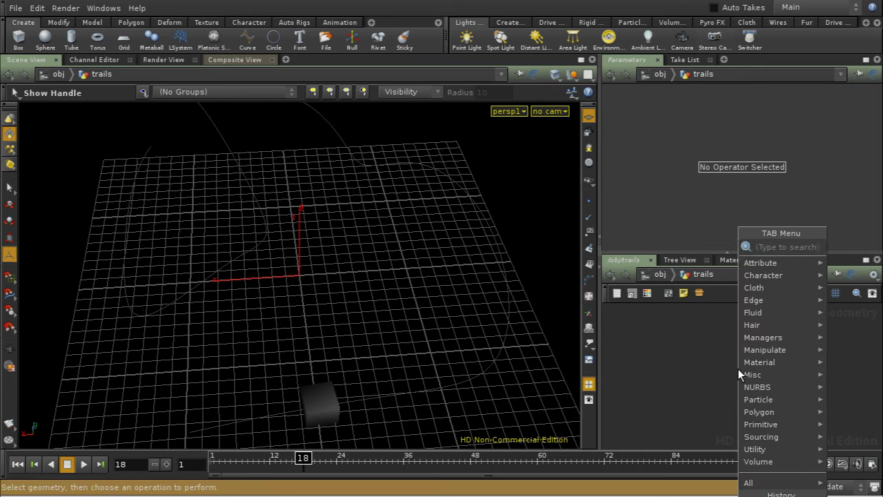
pyautogui.write('obj')
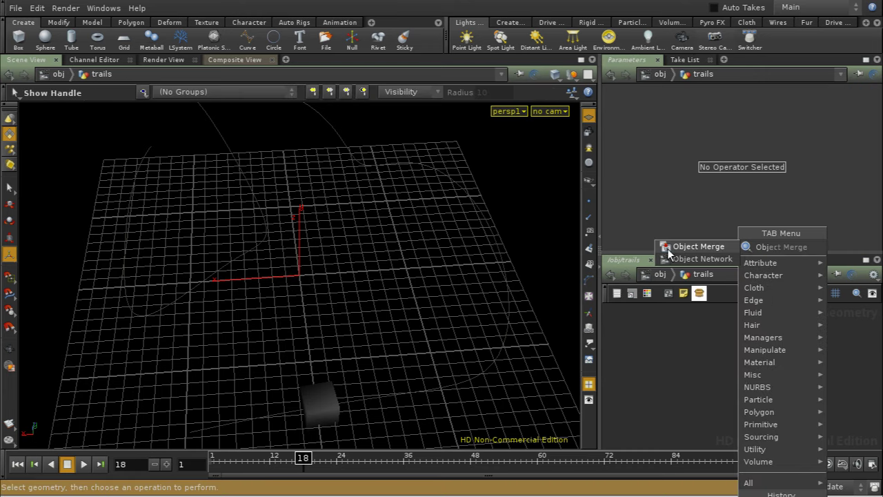
pyautogui.click(680, 249)
pyautogui.click(723, 360)
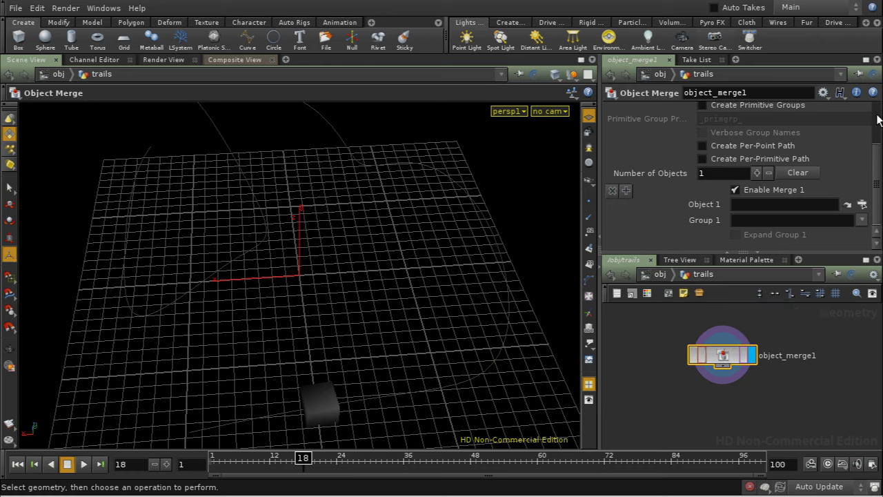
# - Set object_merge1's Object 1 to box_object1 and Transform to Into This Object
pyautogui.click(862, 204)
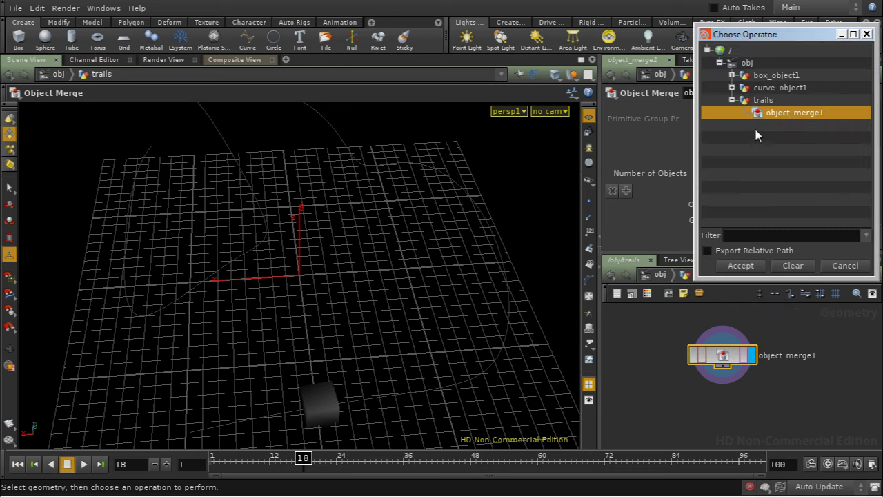
pyautogui.click(762, 78)
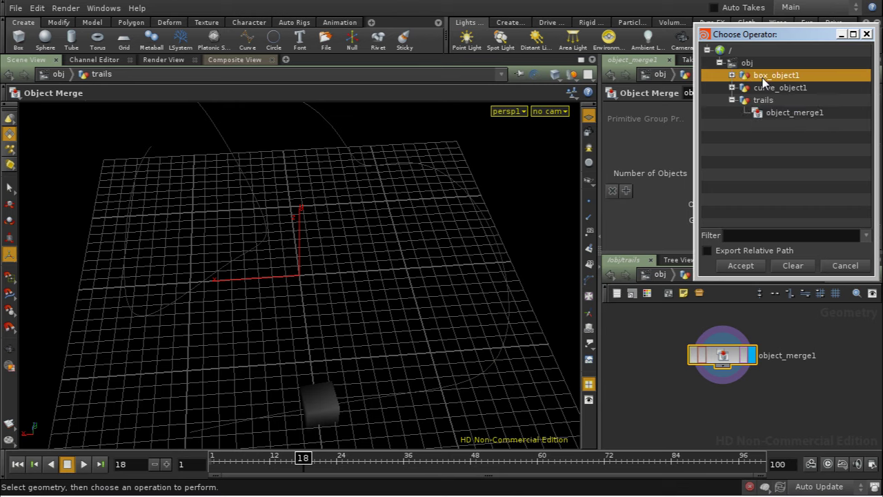
pyautogui.click(745, 266)
pyautogui.moveTo(878, 187); pyautogui.dragTo(875, 133)
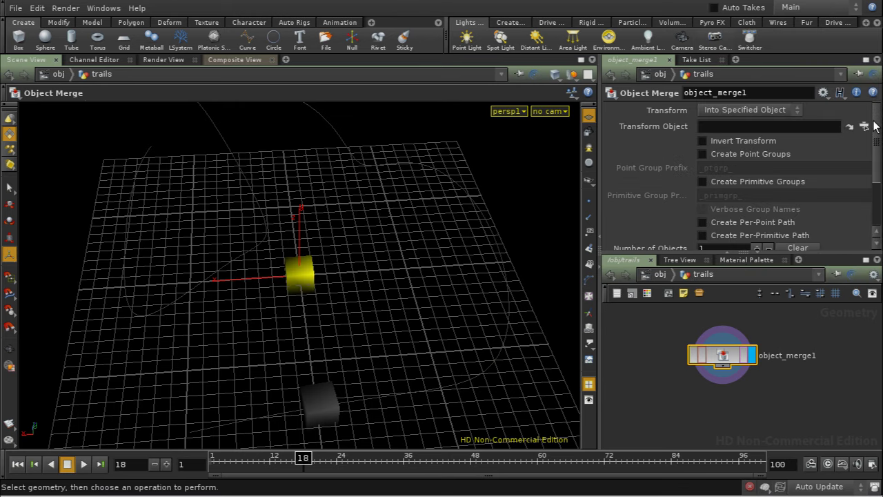
pyautogui.click(795, 111)
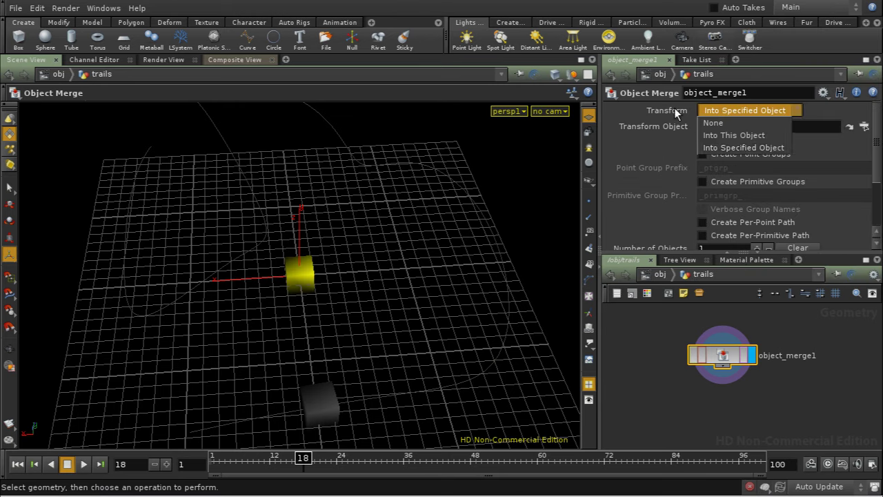
pyautogui.click(715, 136)
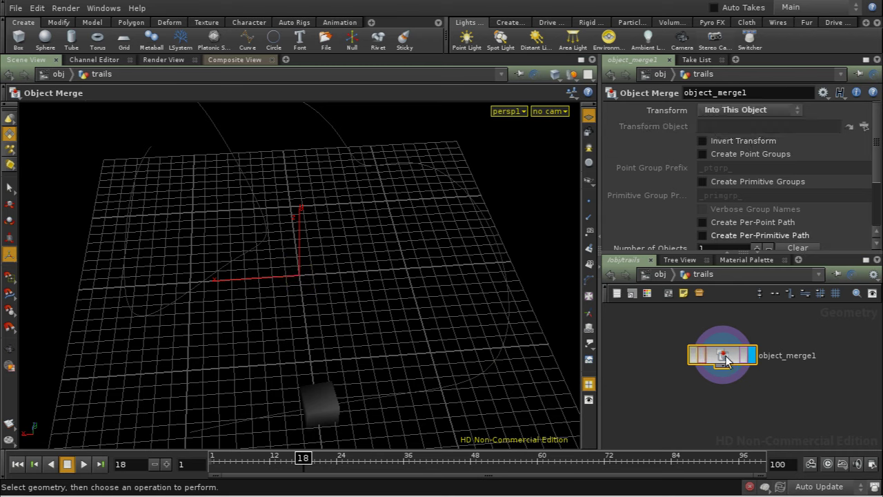
pyautogui.press('Tab')
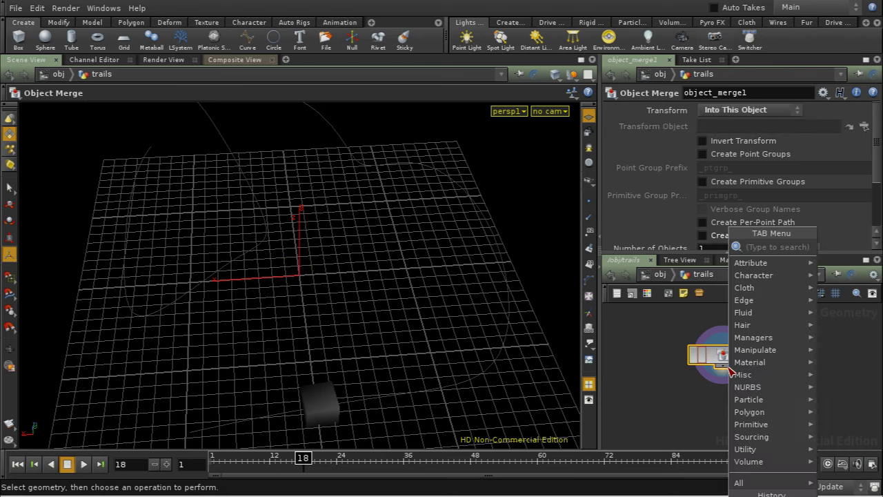
# - Add a Trail node under object_merge1 and display its result
pyautogui.write('tr')
pyautogui.click(712, 261)
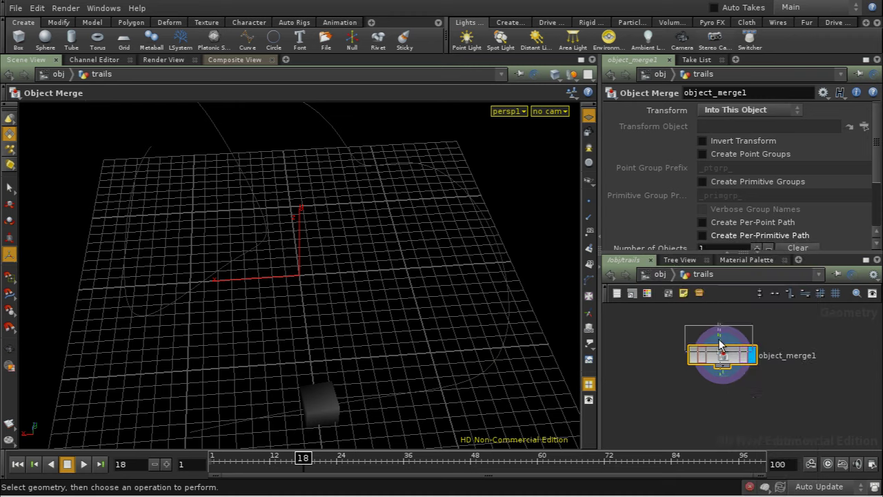
pyautogui.click(728, 402)
pyautogui.click(758, 399)
pyautogui.press('h')
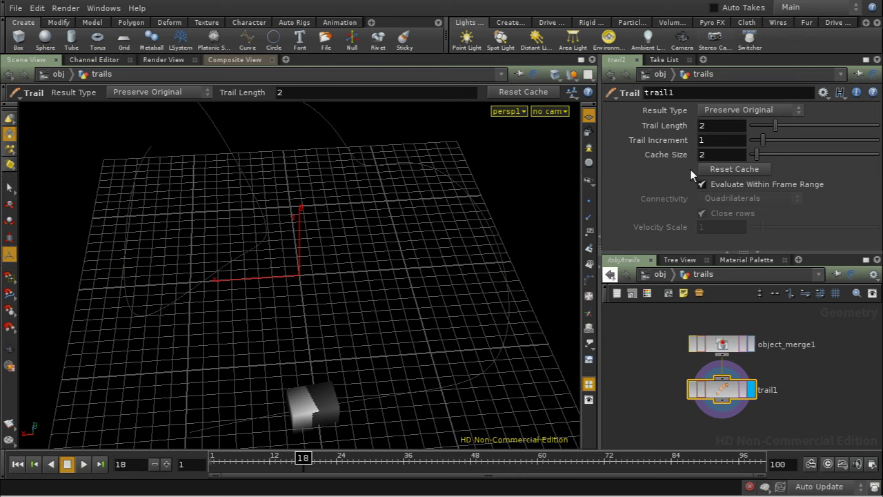
# - Set trail1's Trail Length to 4, check a few frames back, and space out the nodes
pyautogui.click(718, 126)
pyautogui.write('4')
pyautogui.press('Return')
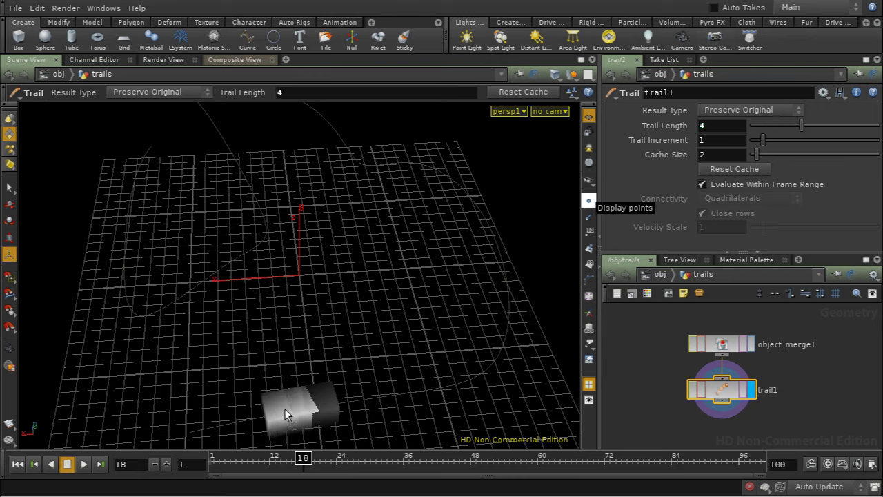
pyautogui.moveTo(302, 459); pyautogui.dragTo(320, 451)
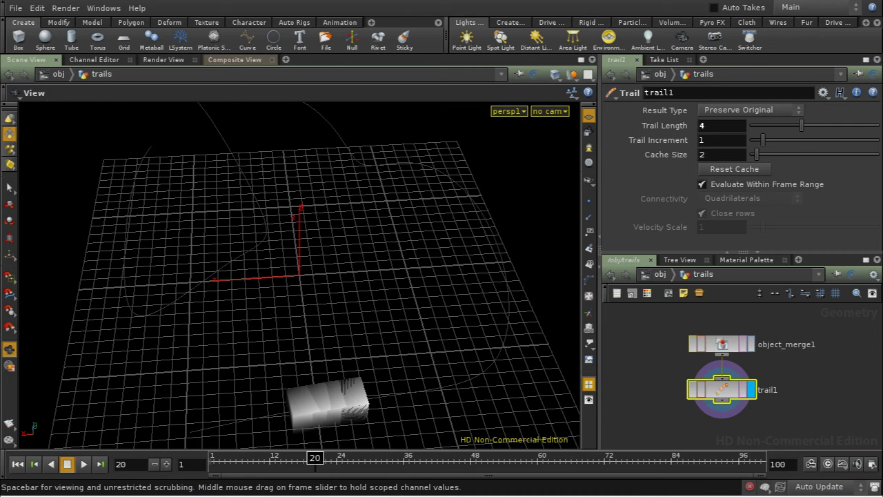
pyautogui.moveTo(721, 345); pyautogui.dragTo(718, 324)
pyautogui.moveTo(724, 391); pyautogui.dragTo(724, 401)
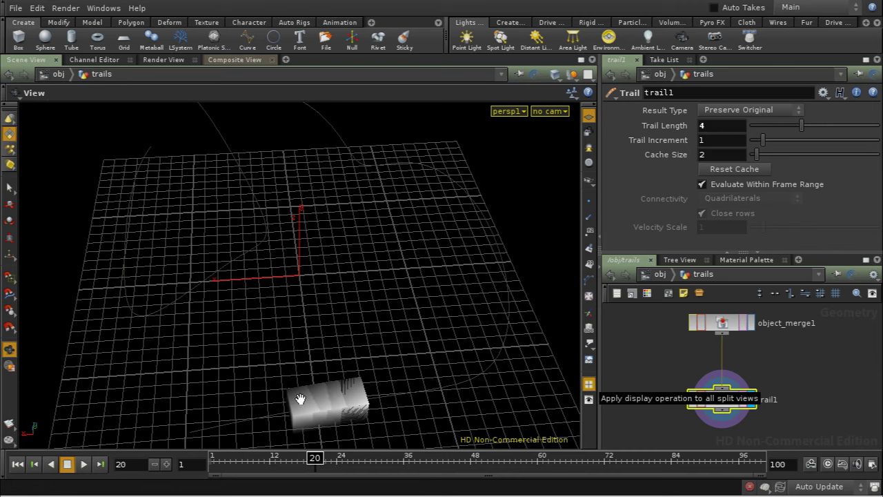
# - Display object_merge1 with other objects hidden in the viewport
pyautogui.click(723, 324)
pyautogui.click(751, 323)
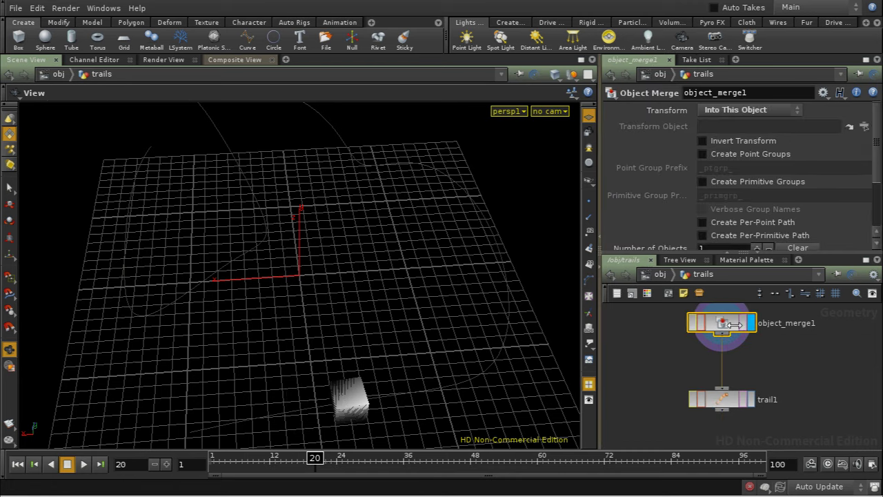
pyautogui.click(571, 74)
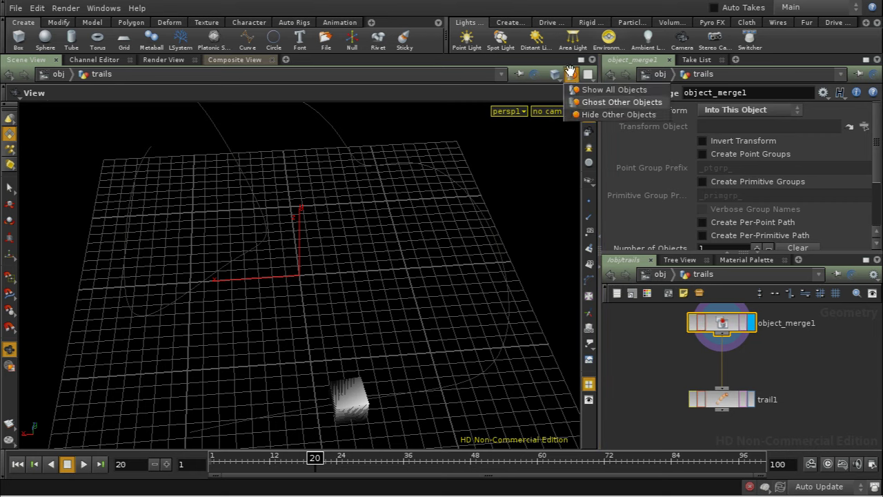
pyautogui.click(570, 114)
pyautogui.moveTo(402, 348); pyautogui.dragTo(425, 309)
# - Blast one box face with Delete Non Selected on, then display trail1 again
pyautogui.press('s')
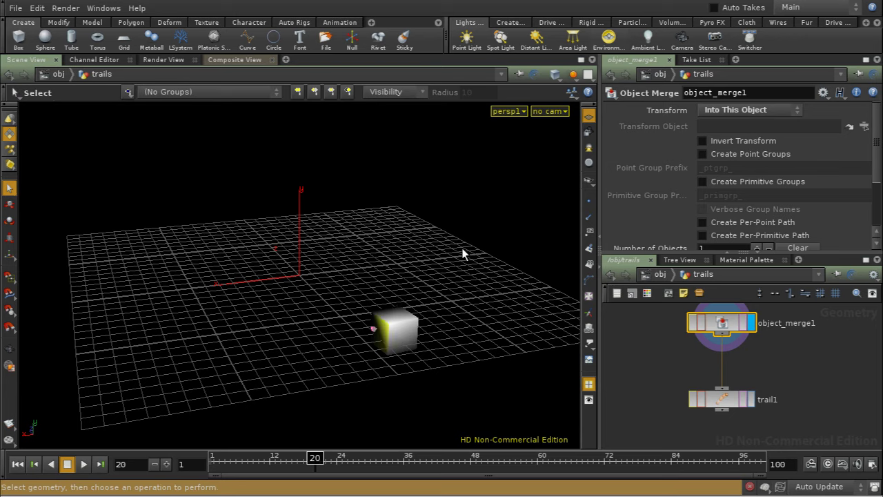
pyautogui.press('Delete')
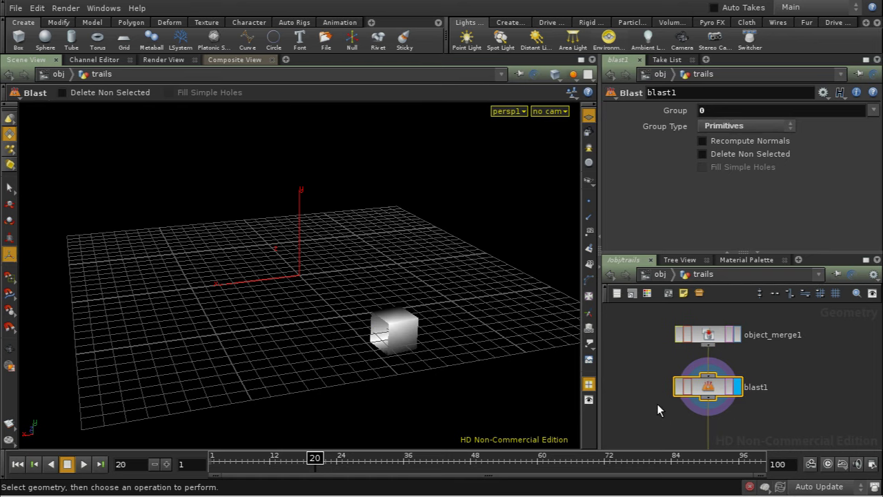
pyautogui.click(703, 154)
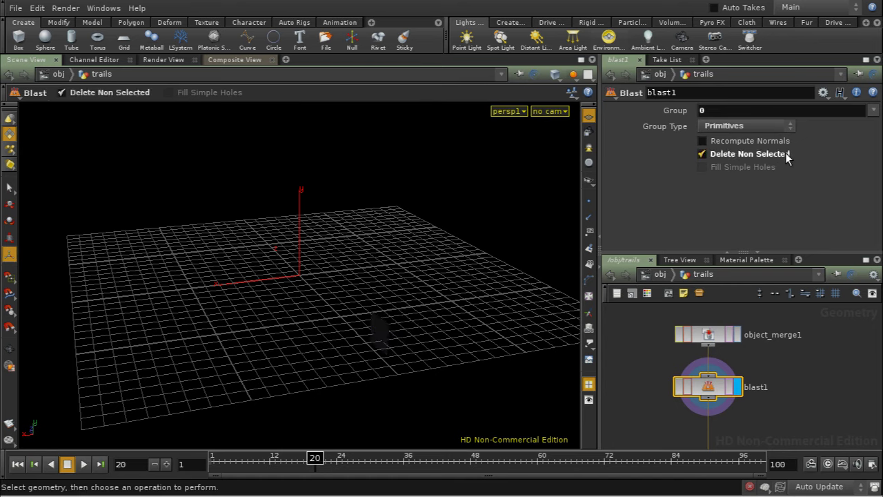
pyautogui.moveTo(756, 420); pyautogui.dragTo(752, 380, button='middle')
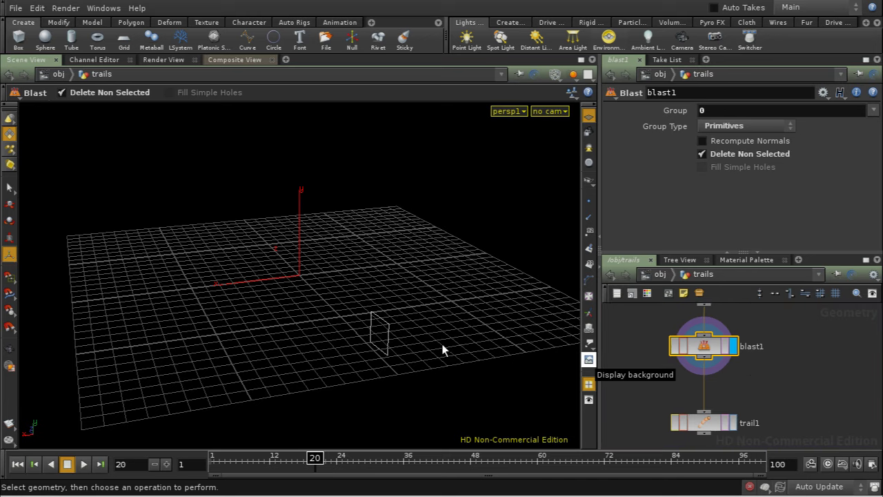
pyautogui.moveTo(442, 344)
pyautogui.mouseDown()
pyautogui.moveTo(402, 341)
pyautogui.moveTo(425, 344)
pyautogui.mouseUp()
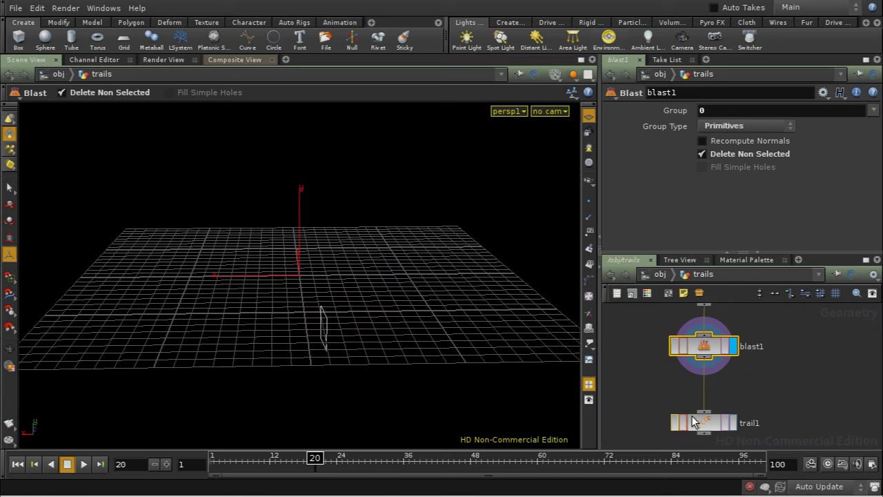
pyautogui.click(703, 422)
pyautogui.click(737, 423)
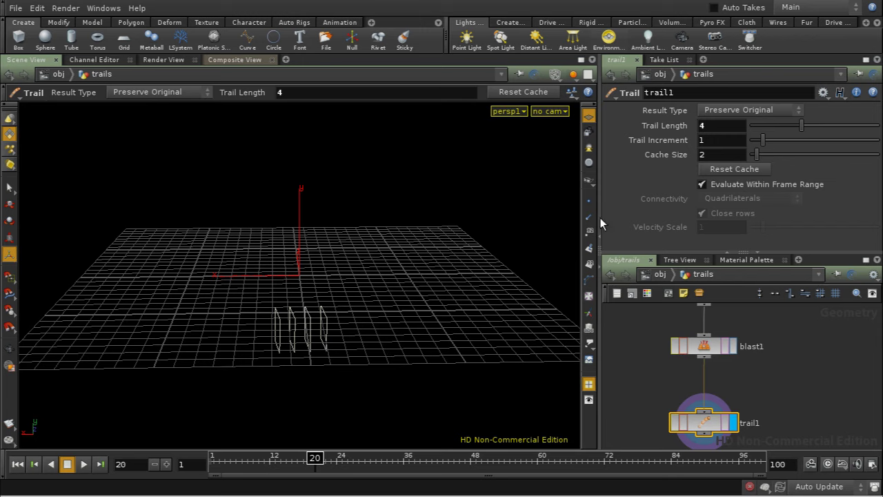
# - Set trail1's Result Type to Connect as Polygons and turn off Close rows
pyautogui.click(773, 110)
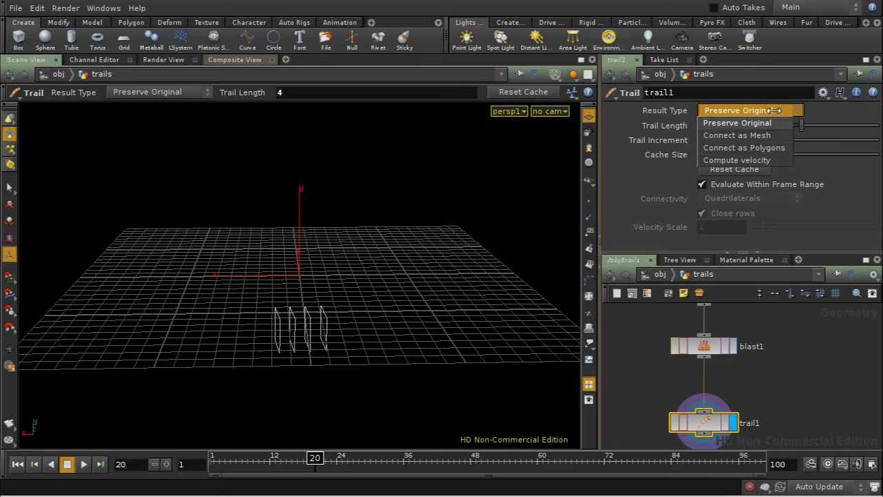
pyautogui.click(768, 148)
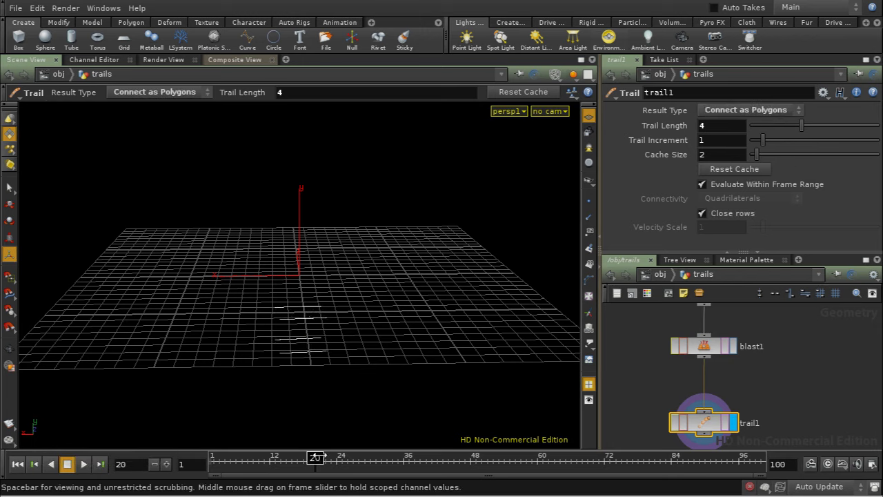
pyautogui.moveTo(315, 458)
pyautogui.mouseDown()
pyautogui.moveTo(230, 461)
pyautogui.moveTo(238, 474)
pyautogui.moveTo(381, 474)
pyautogui.mouseUp()
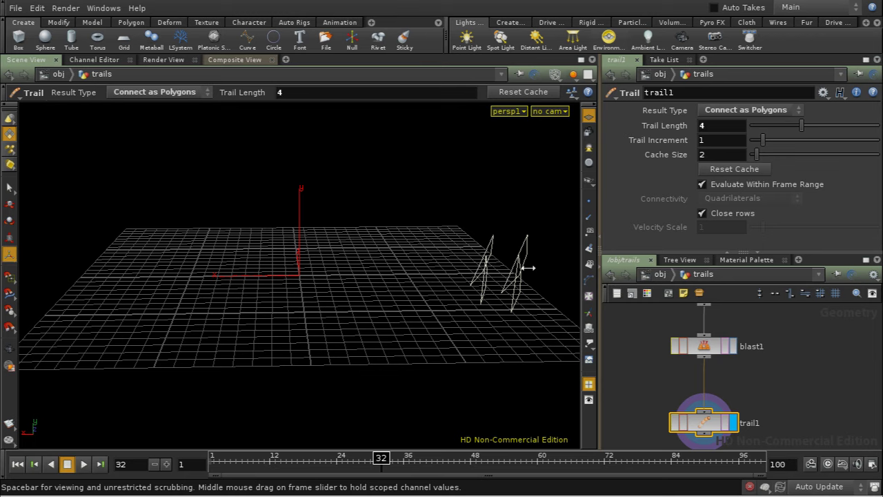
pyautogui.click(747, 213)
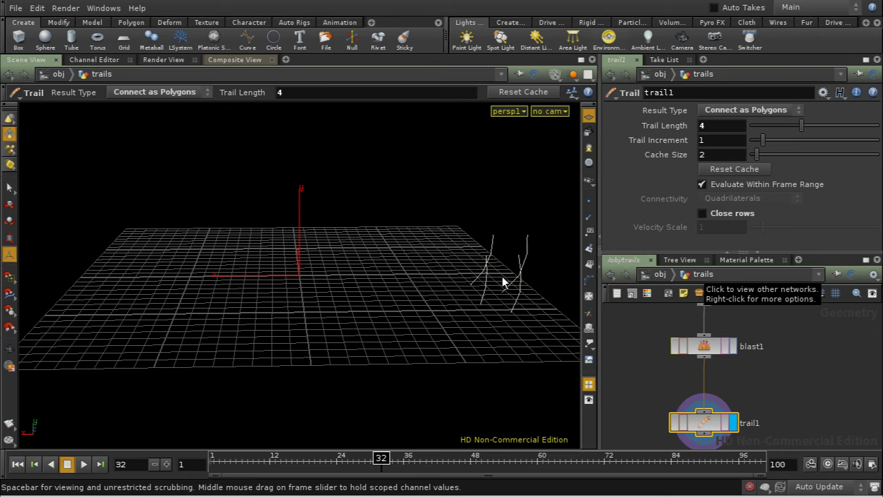
pyautogui.scroll(-2, 759, 409)
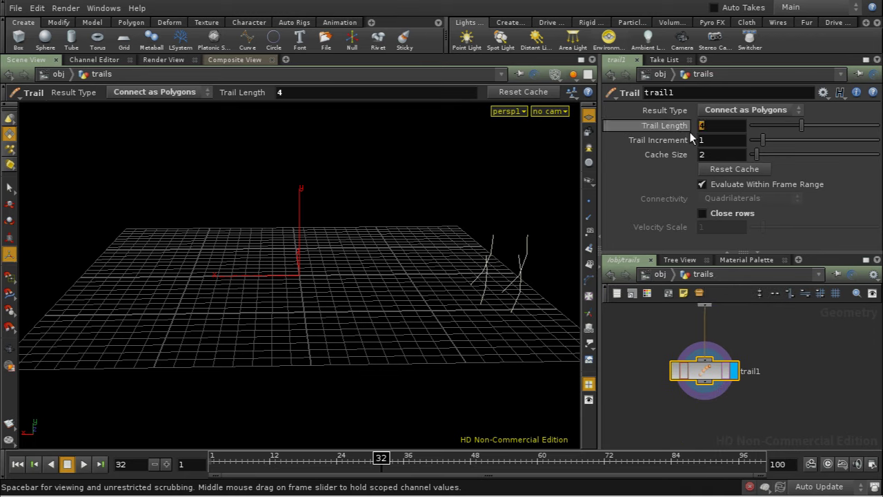
# - Set trail1's Cache Size to 10 and Trail Increment to 2, then nudge the node up
pyautogui.write('10')
pyautogui.press('Return')
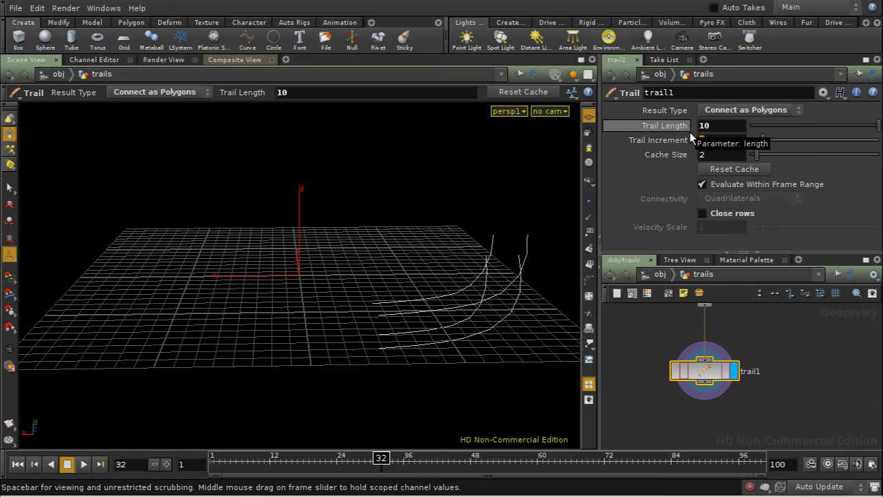
pyautogui.click(736, 154)
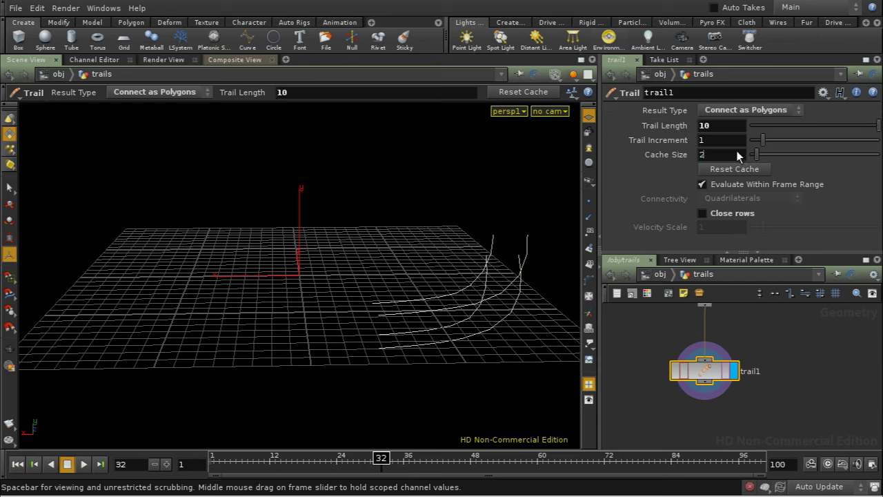
pyautogui.press('BackSpace')
pyautogui.write('10')
pyautogui.press('Return')
pyautogui.click(720, 140)
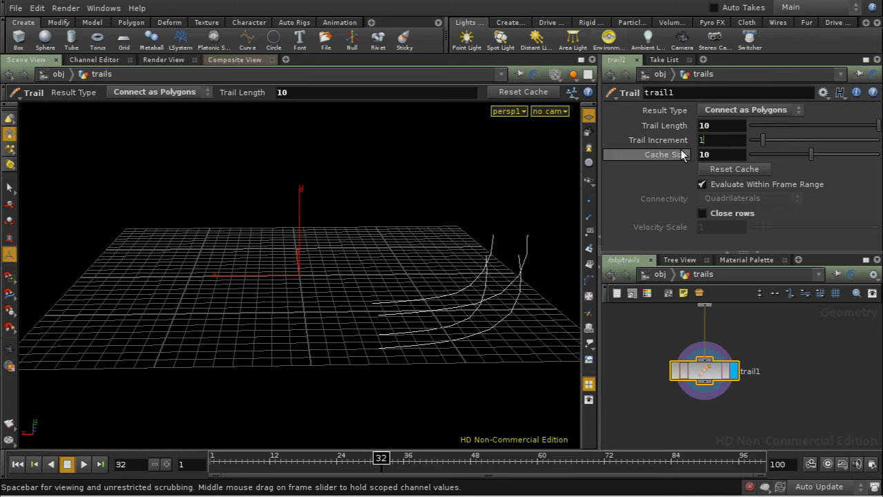
pyautogui.press('BackSpace')
pyautogui.write('2')
pyautogui.press('Return')
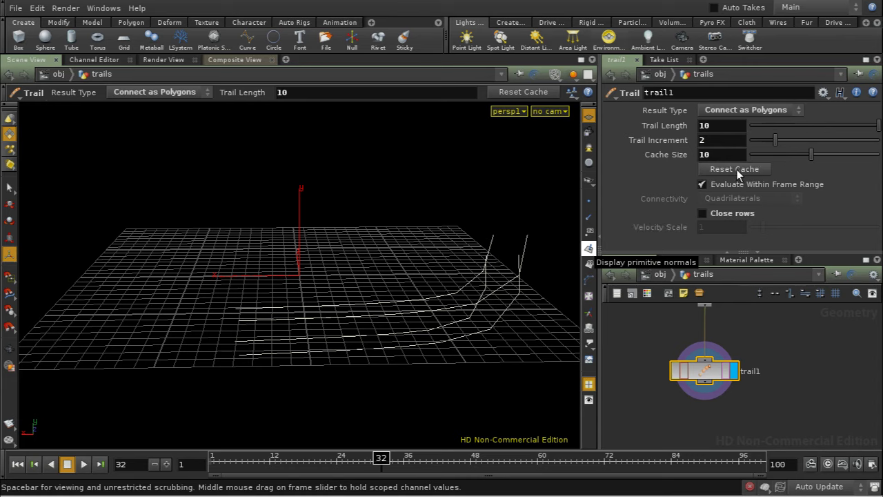
pyautogui.moveTo(740, 393); pyautogui.dragTo(739, 385, button='middle')
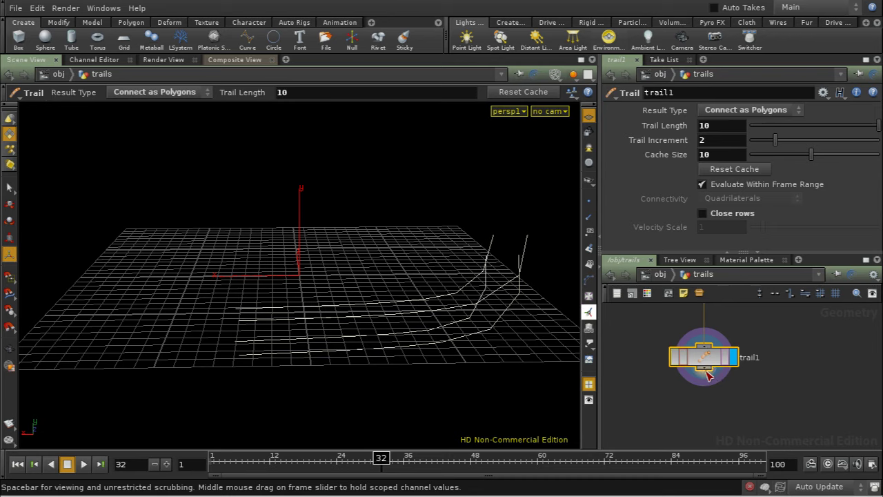
# - Add a convert1 node below trail1 with Convert To set to NURBS Curve
pyautogui.press('Tab')
pyautogui.write('con')
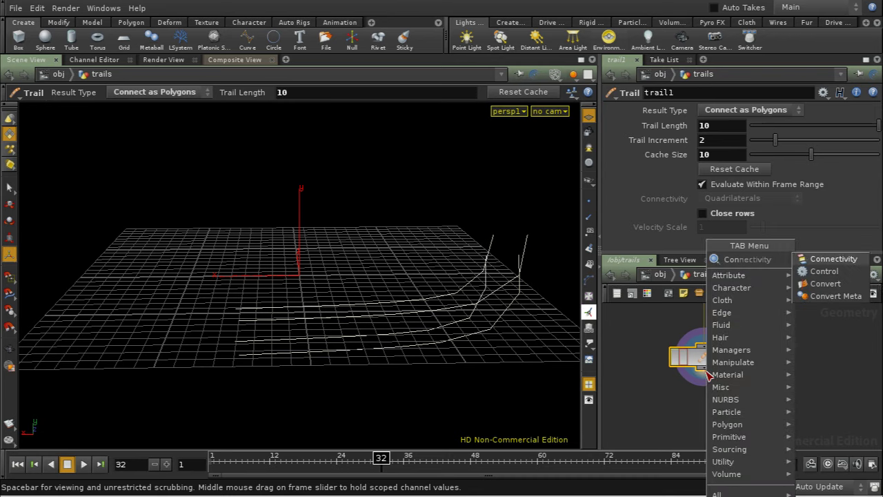
pyautogui.press('Down')
pyautogui.press('Down')
pyautogui.press('Return')
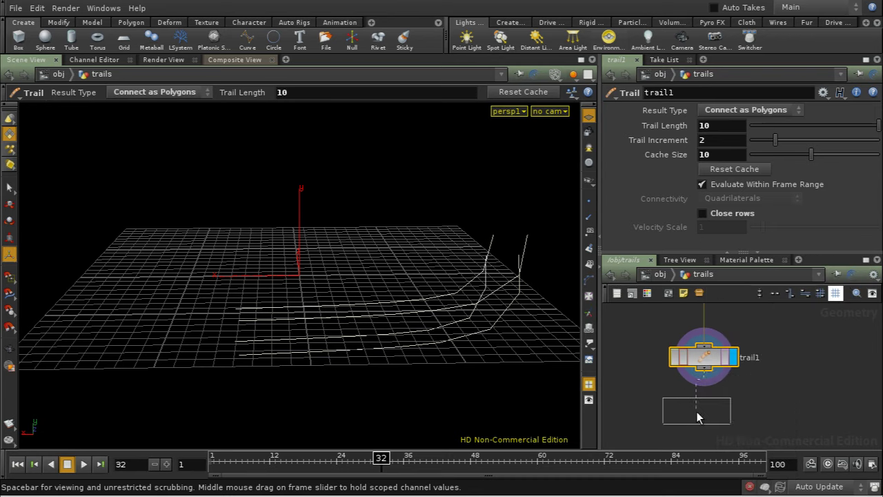
pyautogui.click(708, 407)
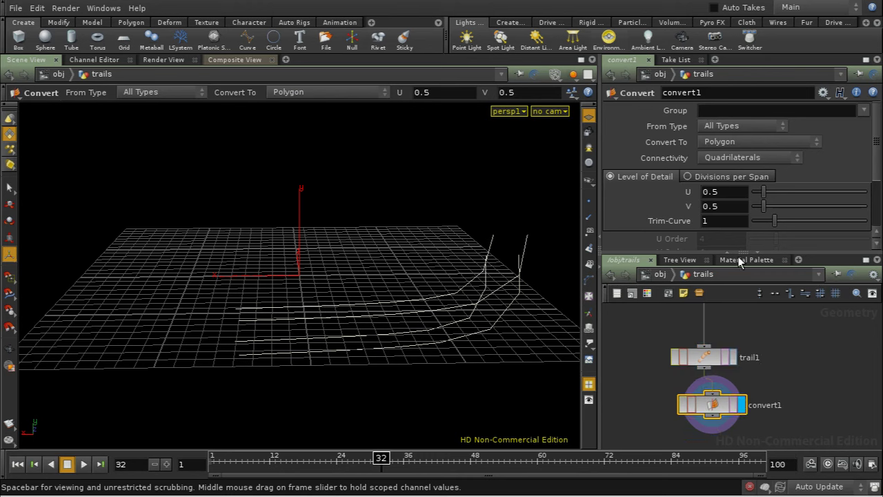
pyautogui.click(734, 140)
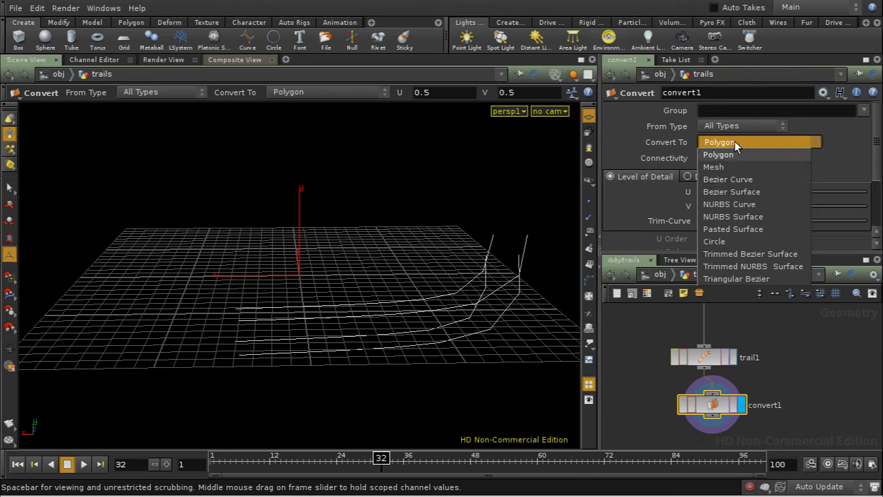
pyautogui.click(732, 204)
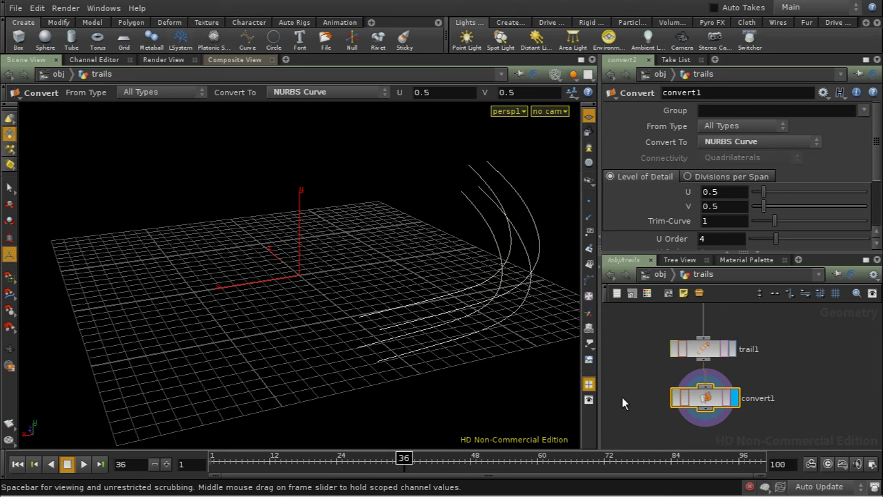
pyautogui.moveTo(621, 397); pyautogui.dragTo(633, 383, button='middle')
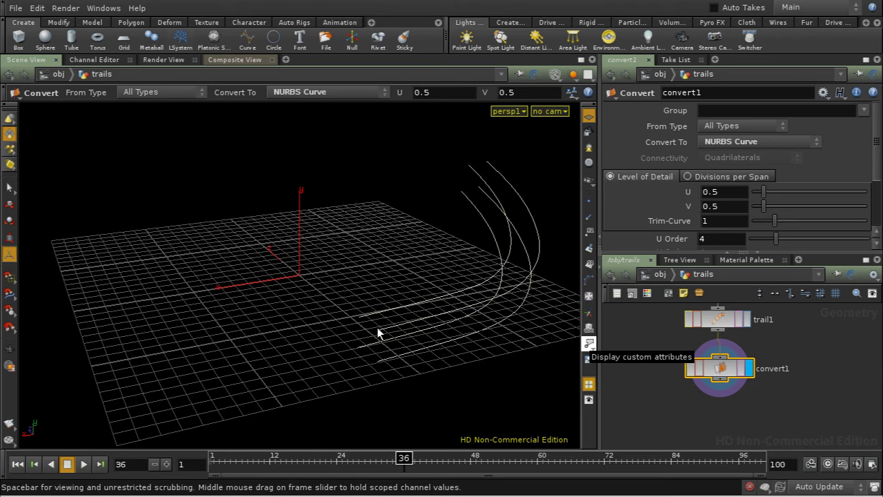
# - Turn on point numbers for the NURBS trail curves and orbit around them to inspect the numbering
pyautogui.press('Escape')
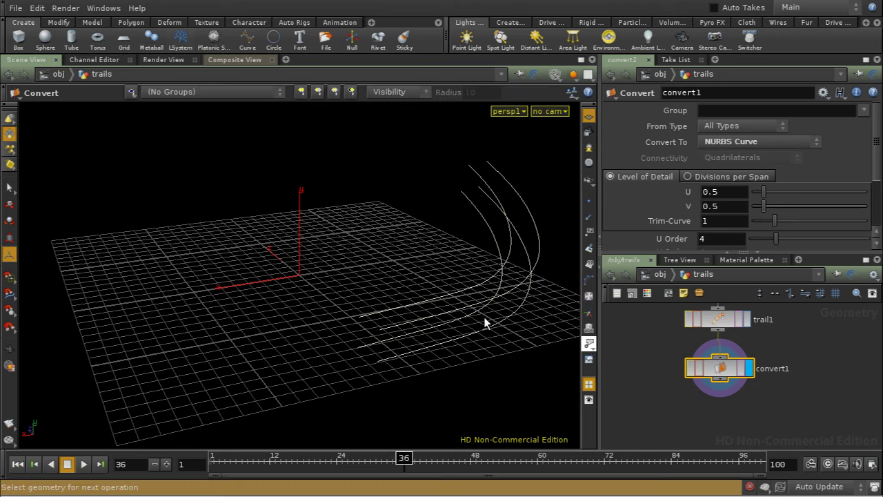
pyautogui.moveTo(485, 322); pyautogui.dragTo(463, 346)
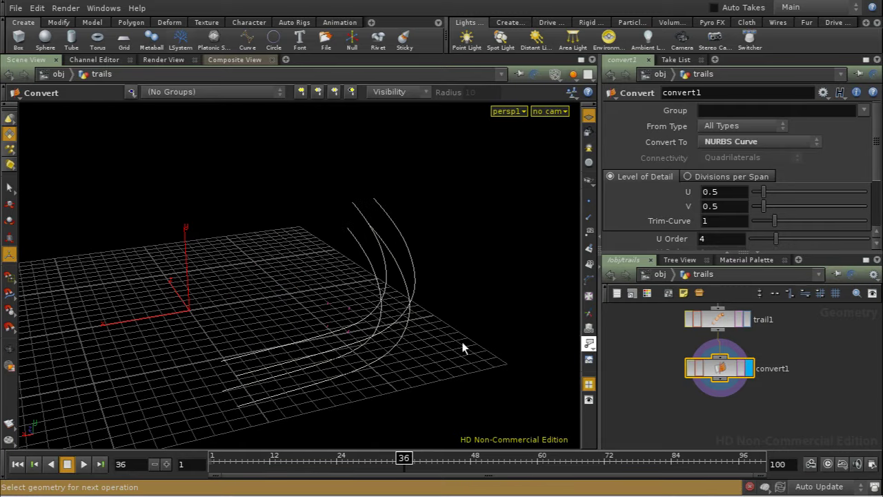
pyautogui.click(589, 233)
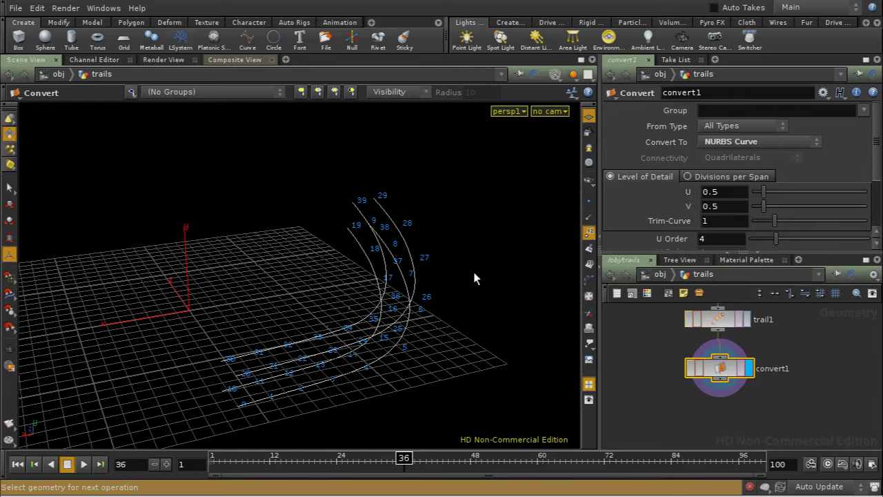
pyautogui.moveTo(475, 276); pyautogui.dragTo(465, 251)
pyautogui.press('Return')
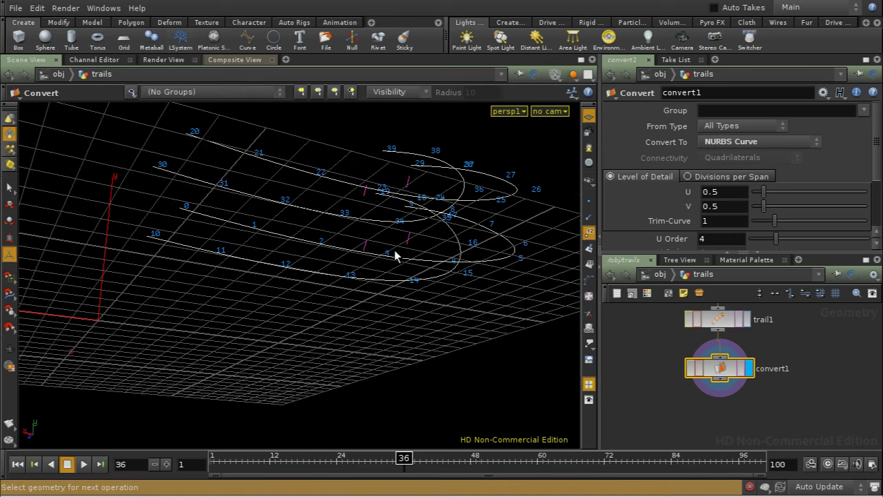
pyautogui.moveTo(365, 306); pyautogui.dragTo(430, 292)
pyautogui.press('space')
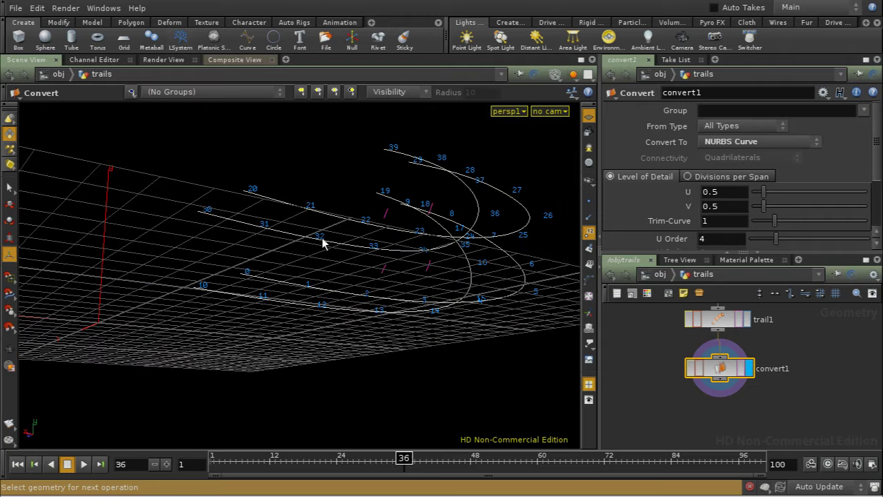
pyautogui.press('space')
pyautogui.moveTo(321, 241); pyautogui.dragTo(349, 360)
pyautogui.moveTo(404, 193); pyautogui.dragTo(496, 386)
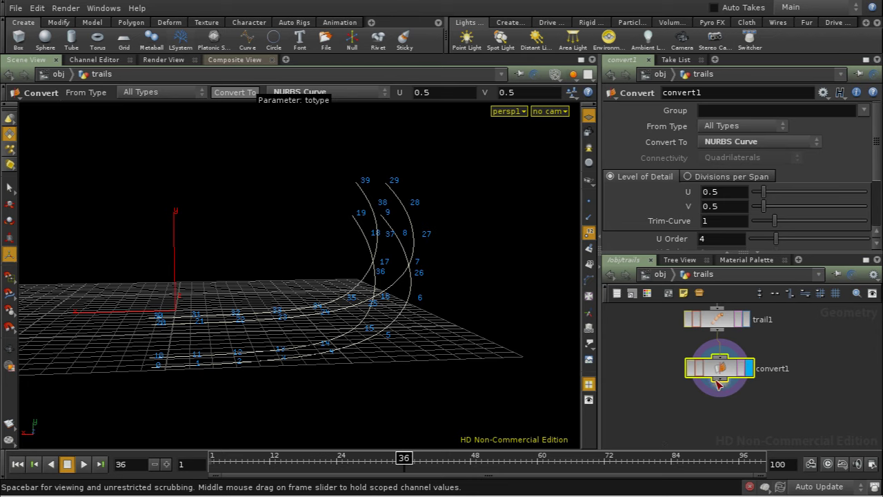
# - Add an Attribute Create node below convert1 and rename it add_rank
pyautogui.press('Tab')
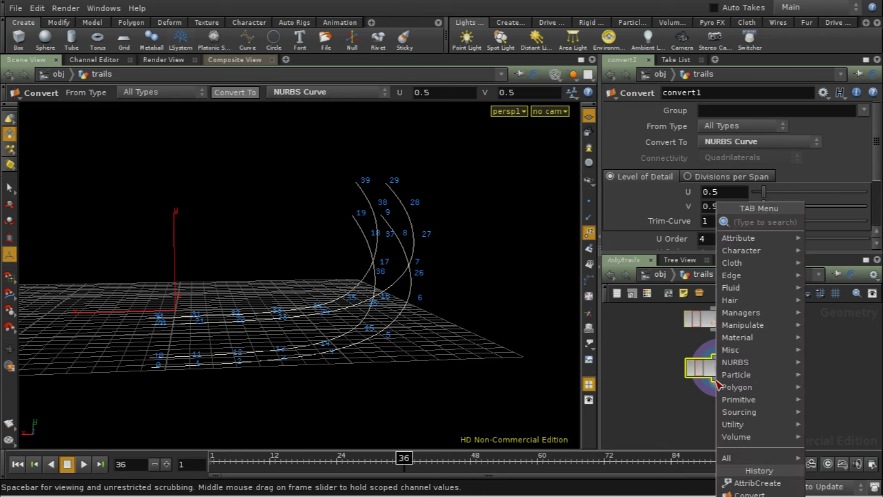
pyautogui.press('Escape')
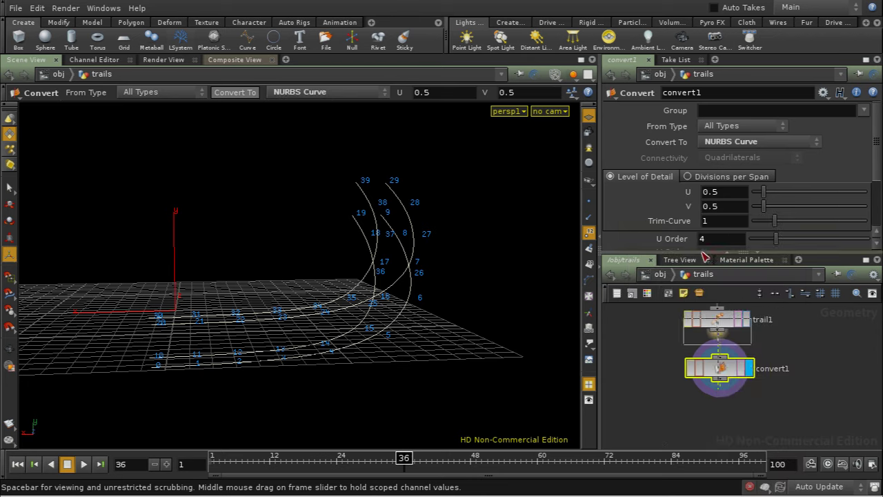
pyautogui.click(721, 411)
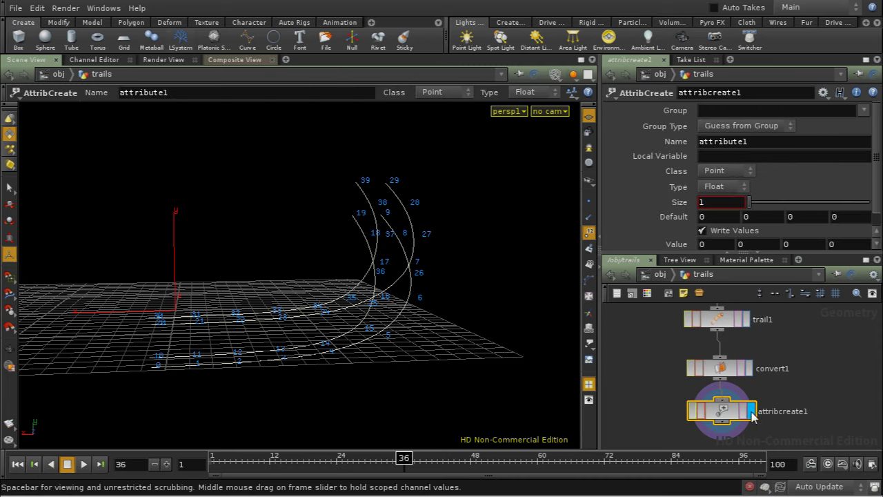
pyautogui.doubleClick(752, 90)
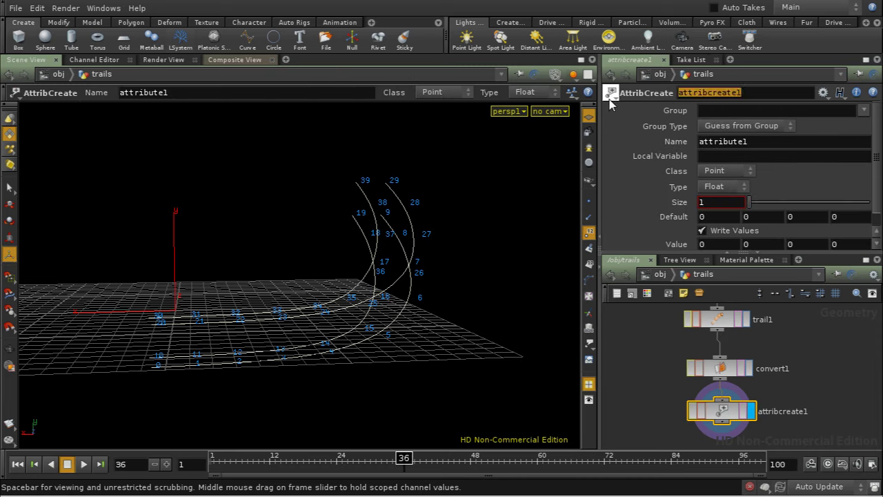
pyautogui.write('add_rank')
pyautogui.press('Return')
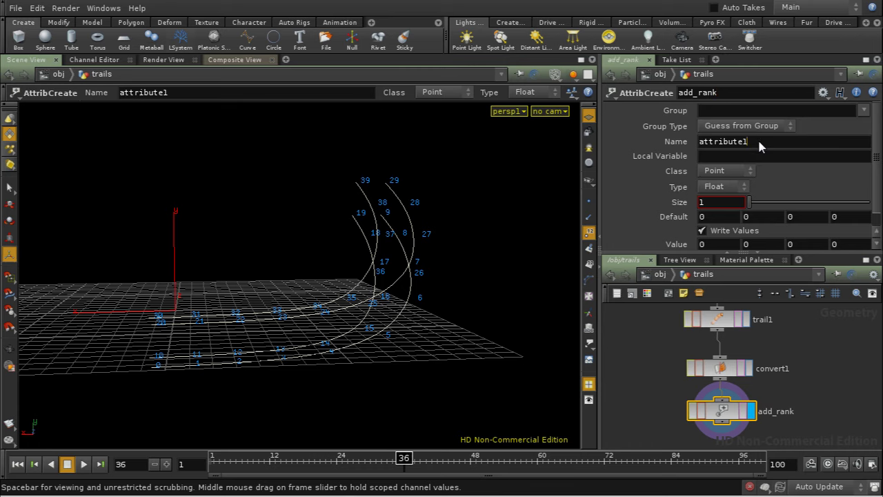
# - Set add_rank's attribute name to rank
pyautogui.press('BackSpace')
pyautogui.press('BackSpace')
pyautogui.press('BackSpace')
pyautogui.press('BackSpace')
pyautogui.press('BackSpace')
pyautogui.press('BackSpace')
pyautogui.press('BackSpace')
pyautogui.write('rank')
pyautogui.press('Return')
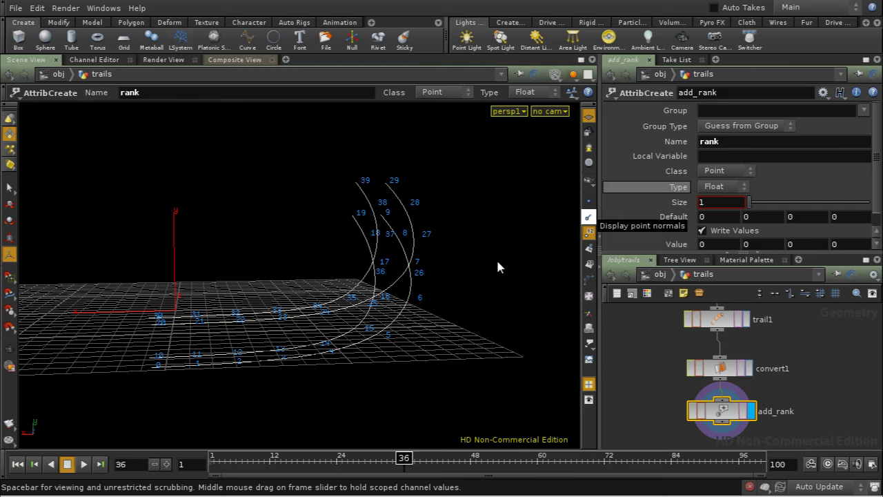
# - Hide point numbers and add and enable a custom attribute-text display option, text1
pyautogui.click(589, 232)
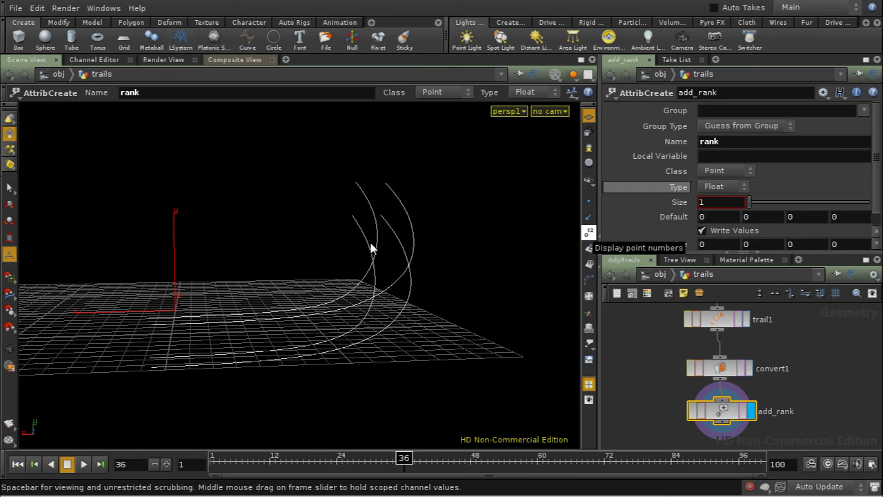
pyautogui.press('d')
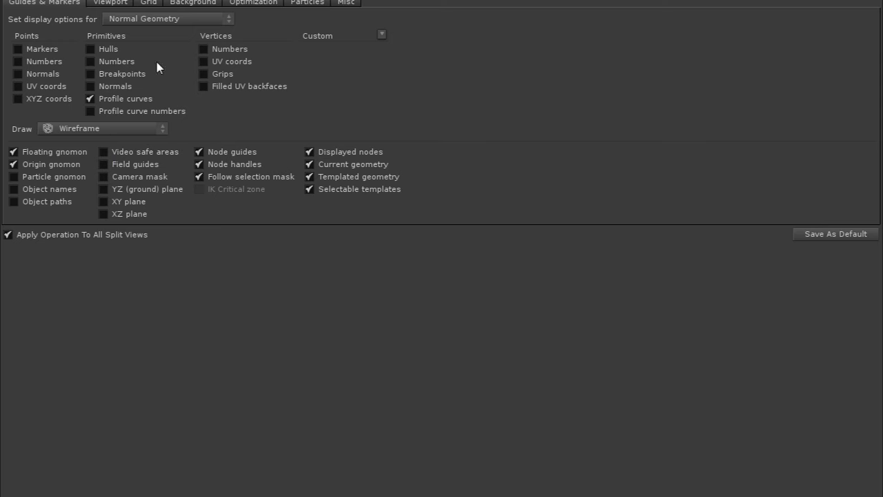
pyautogui.click(381, 34)
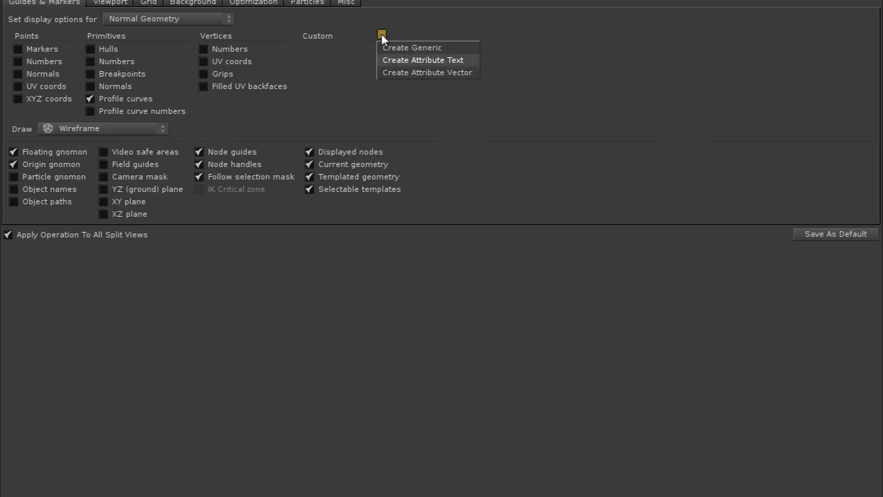
pyautogui.click(403, 65)
pyautogui.click(324, 50)
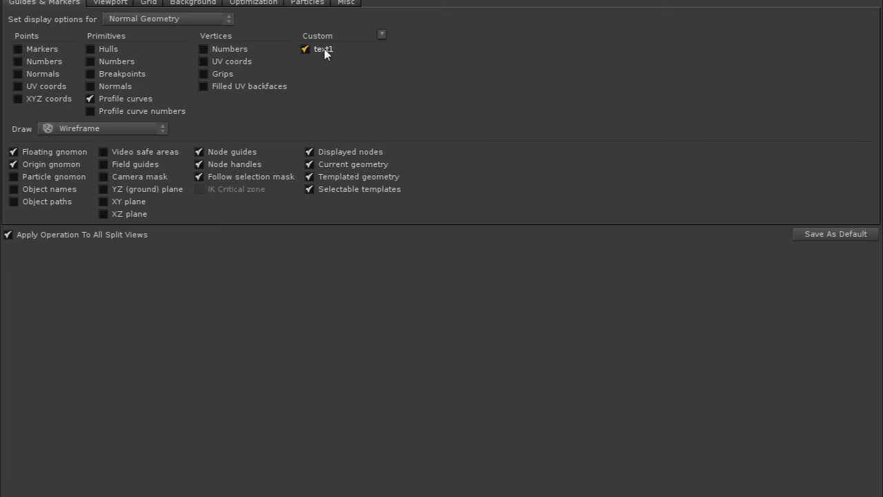
# - Set the text1 display option's Name, Label and Attribute to rank, and accept
pyautogui.rightClick(324, 52)
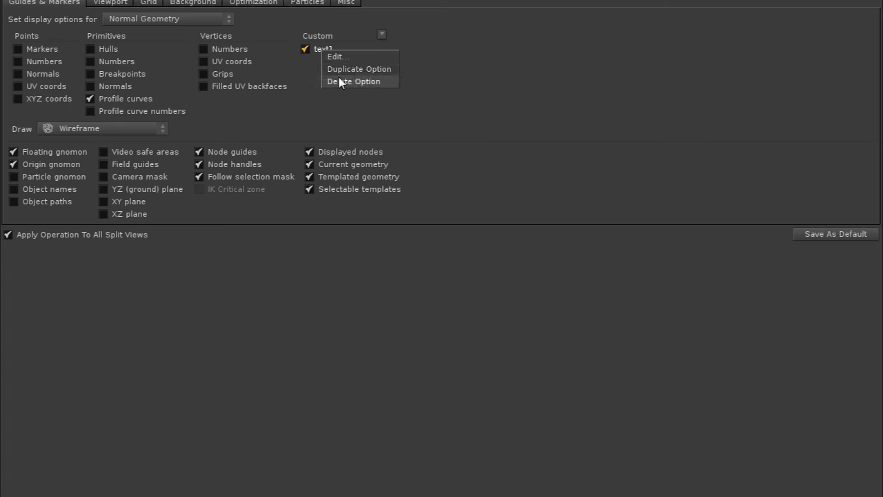
pyautogui.click(336, 57)
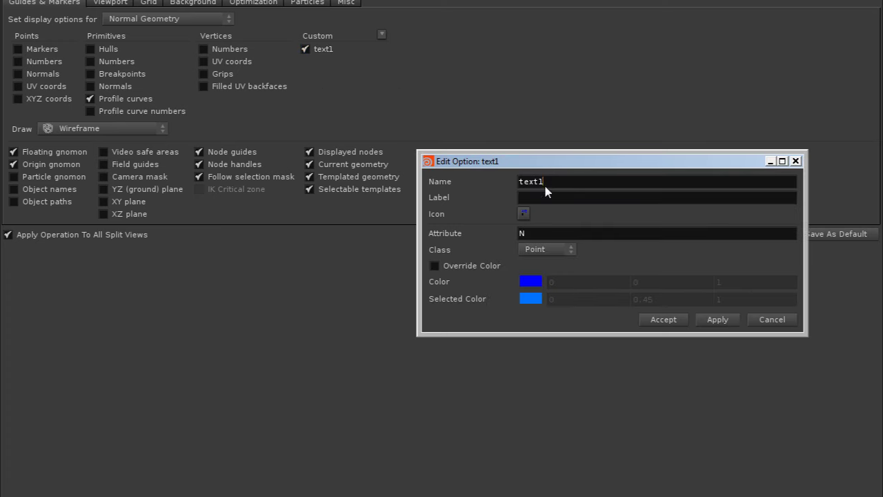
pyautogui.write('rank')
pyautogui.press('Tab')
pyautogui.write('rank')
pyautogui.press('Tab')
pyautogui.write('rank')
pyautogui.click(657, 321)
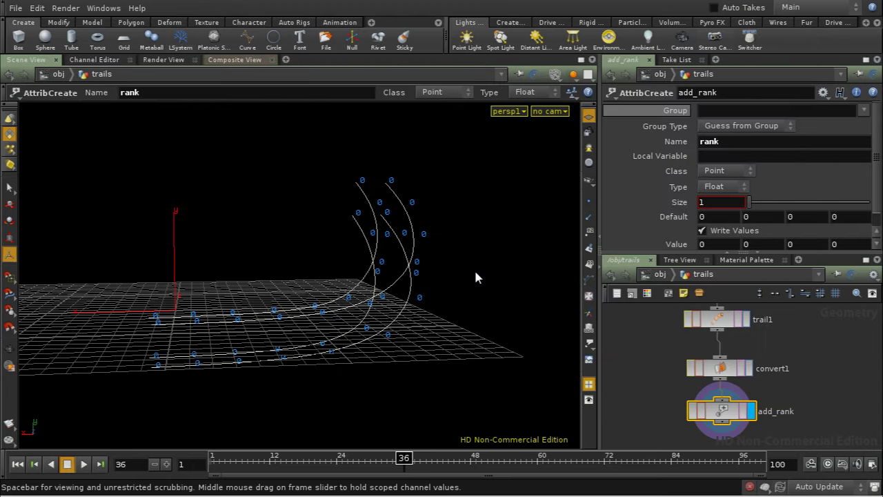
# - Set add_rank's rank value to the expression $PT / ch("../trail1/length")
pyautogui.press('Escape')
pyautogui.moveTo(474, 271); pyautogui.dragTo(345, 315)
pyautogui.press('Return')
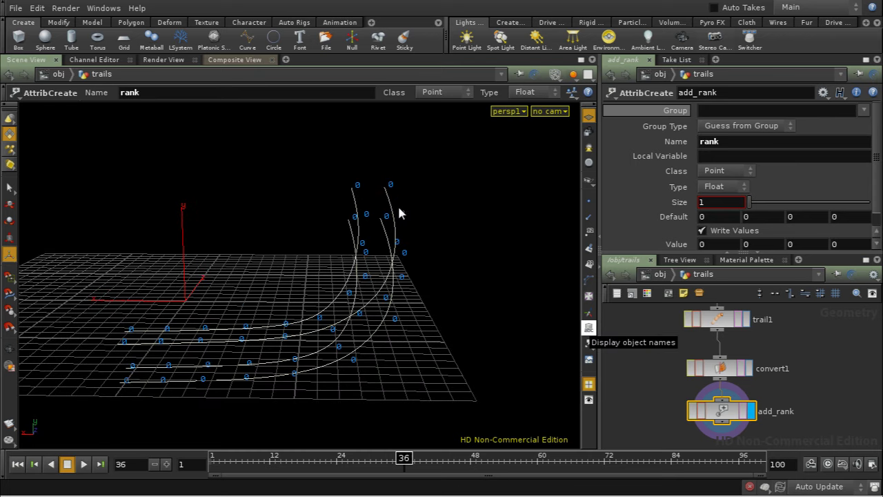
pyautogui.click(716, 247)
pyautogui.press('BackSpace')
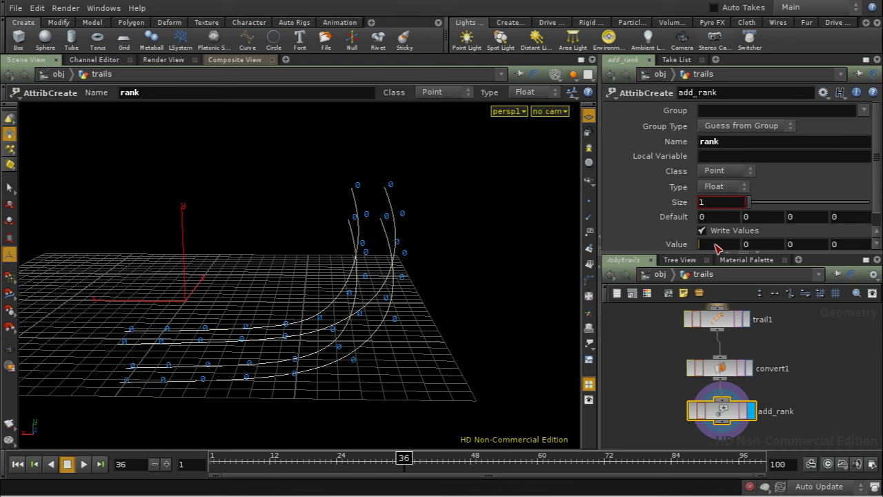
pyautogui.write('$PT')
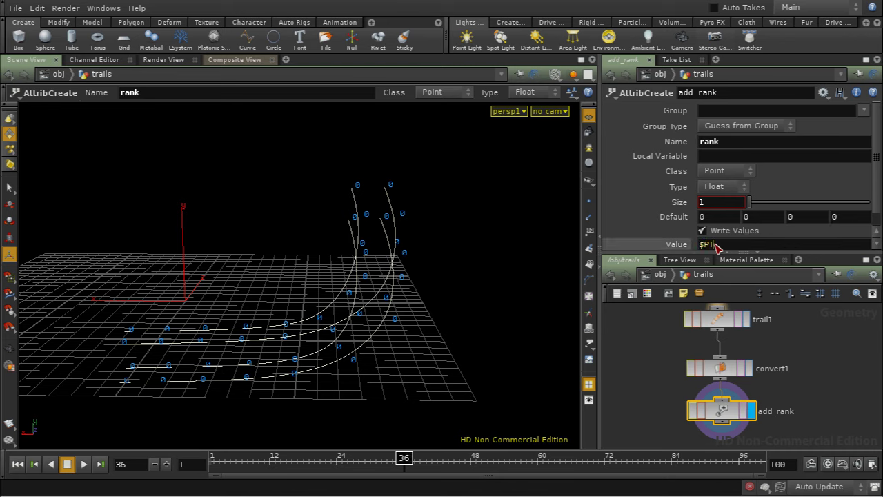
pyautogui.write('/ ch("')
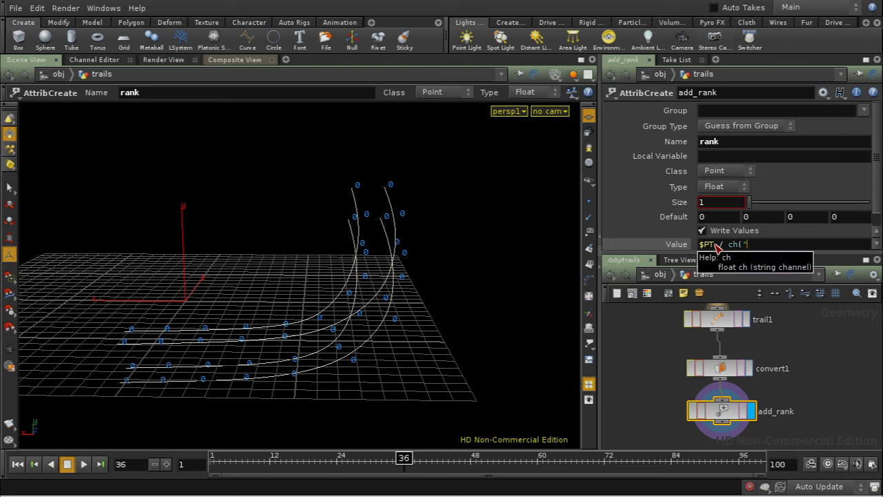
pyautogui.write('../')
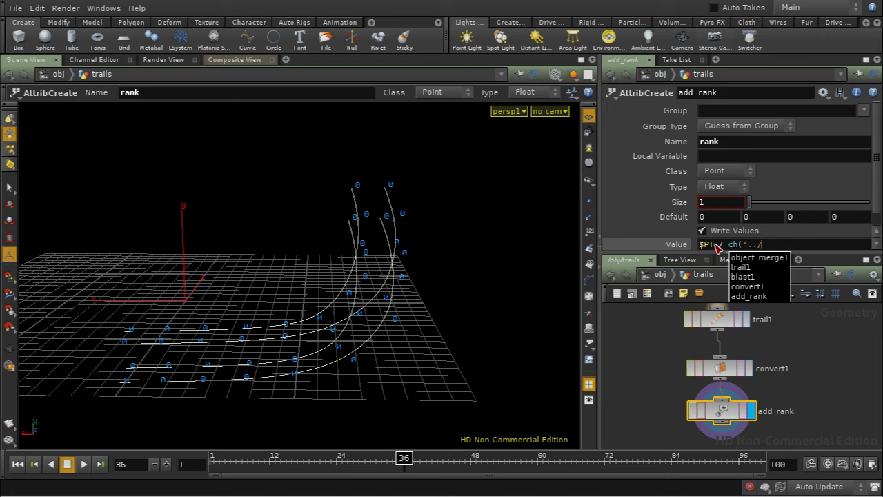
pyautogui.write('t')
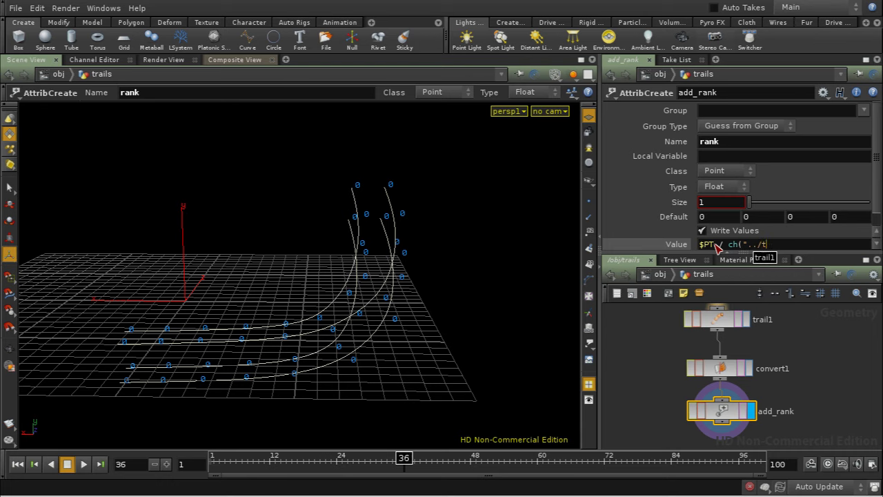
pyautogui.press('Down')
pyautogui.press('Return')
pyautogui.write('/len')
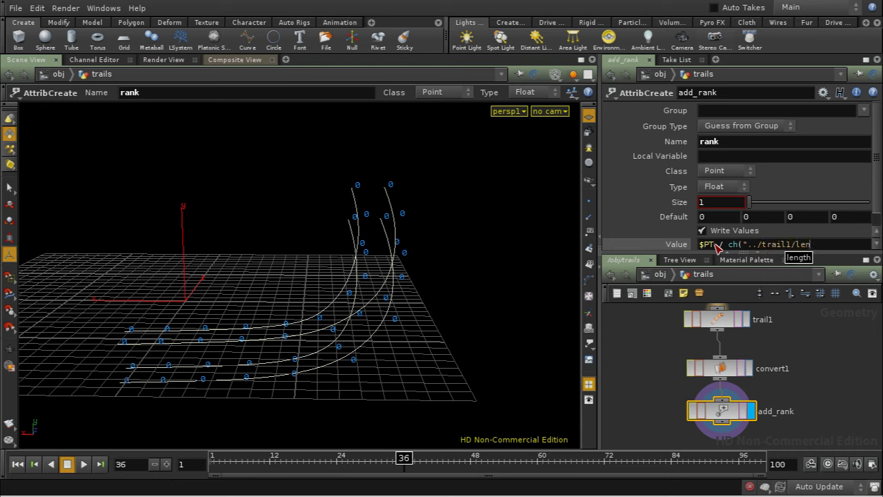
pyautogui.click(798, 257)
pyautogui.write('")')
pyautogui.press('Return')
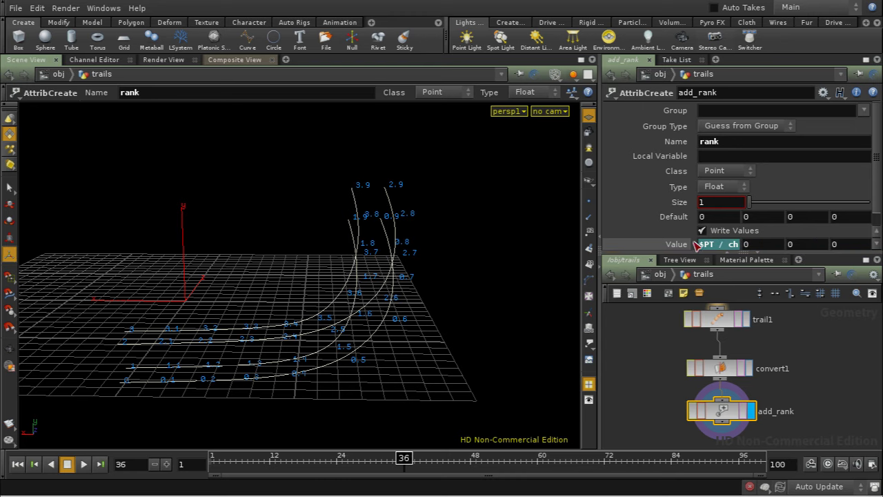
pyautogui.moveTo(801, 356); pyautogui.dragTo(795, 381, button='middle')
pyautogui.click(722, 354)
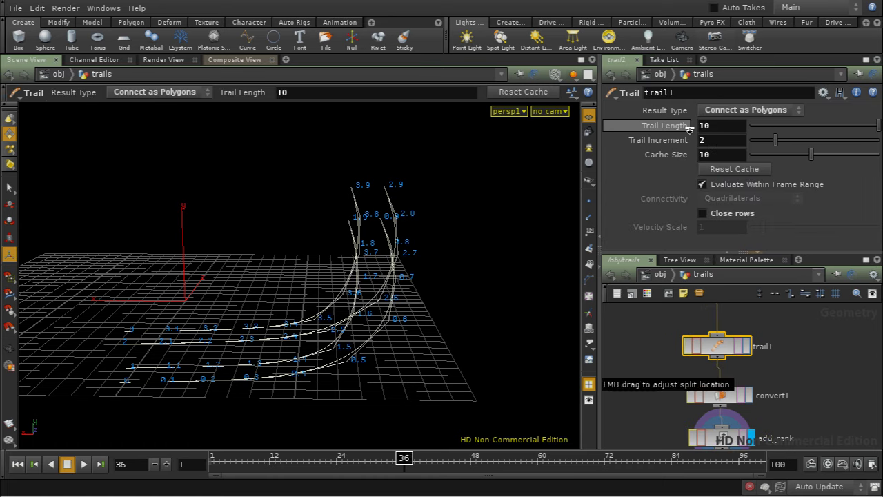
pyautogui.moveTo(763, 434); pyautogui.dragTo(759, 385, button='middle')
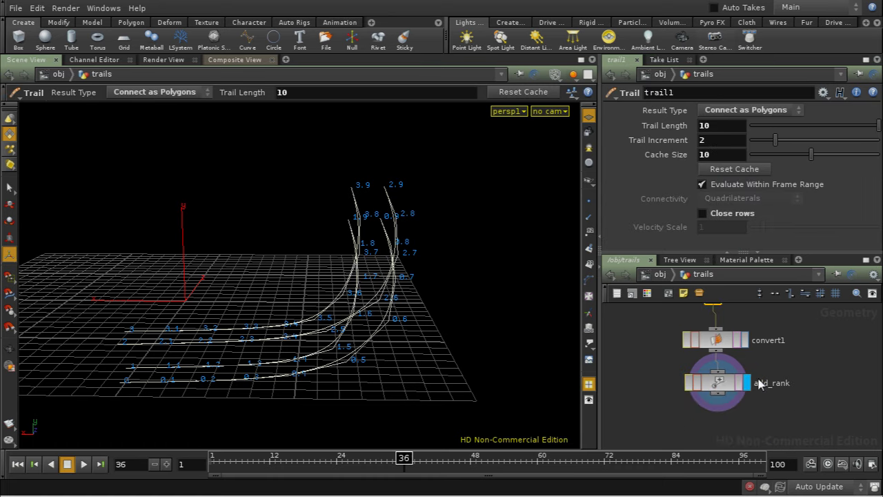
pyautogui.click(718, 383)
pyautogui.moveTo(455, 232); pyautogui.dragTo(474, 187)
pyautogui.press('Return')
pyautogui.press('Escape')
pyautogui.moveTo(286, 286); pyautogui.dragTo(387, 357)
pyautogui.press('Return')
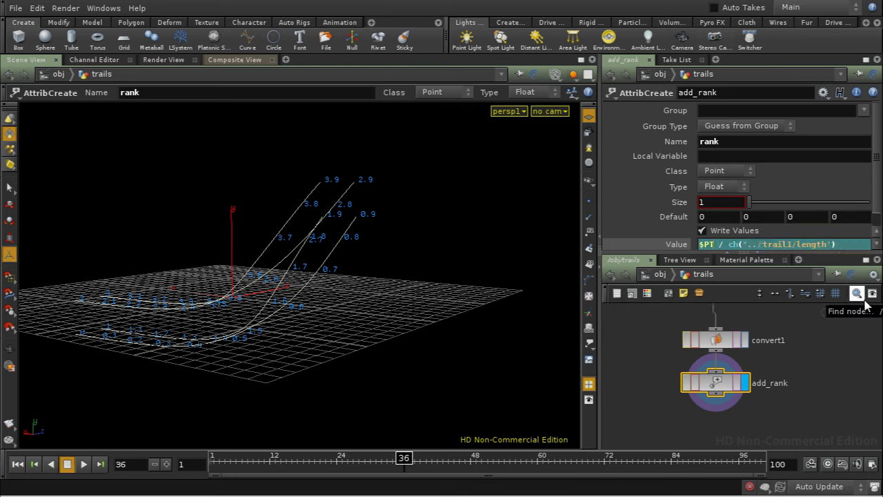
# - Wrap the rank expression in frac(), giving frac($PT / ch("../trail1/length"))
pyautogui.write('frac')
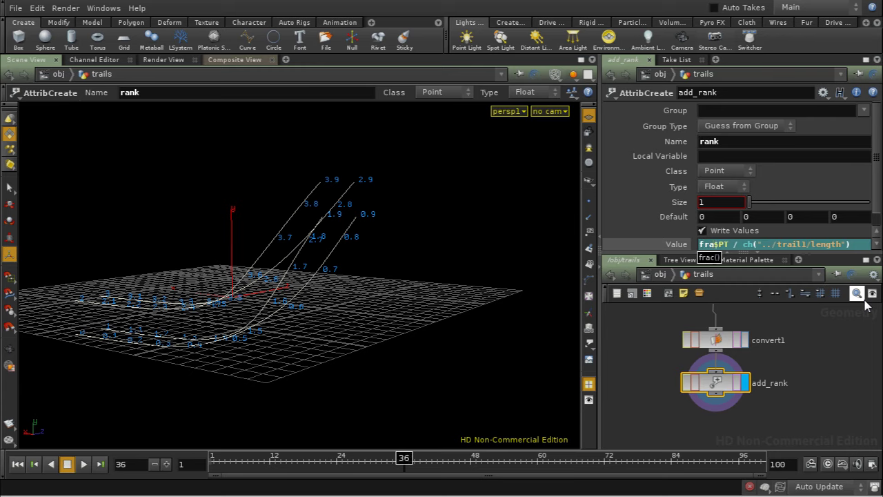
pyautogui.write('(')
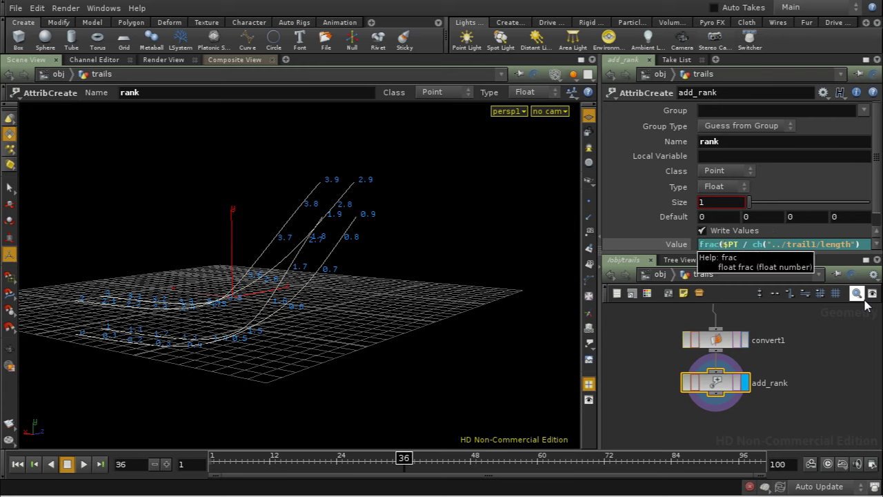
pyautogui.write(')')
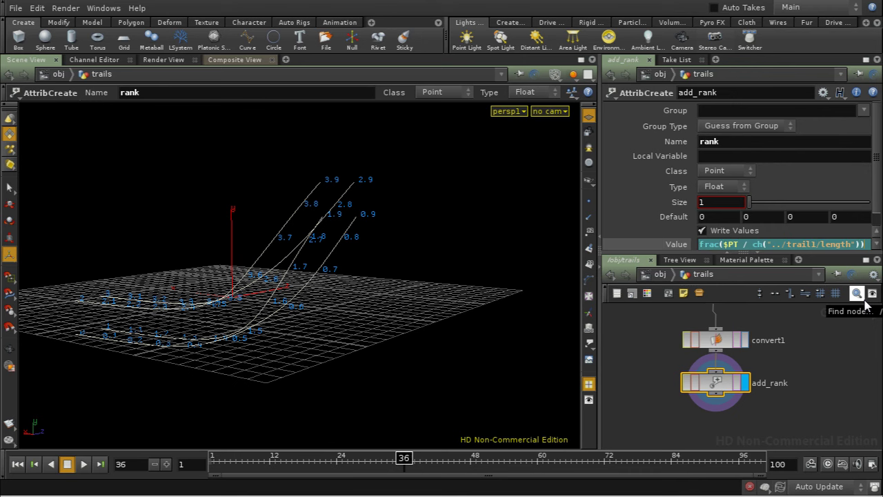
pyautogui.press('Return')
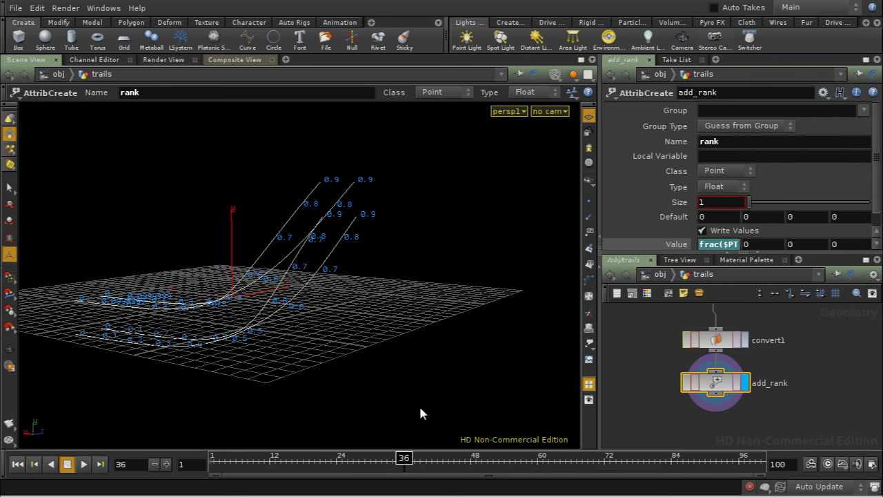
pyautogui.moveTo(180, 335); pyautogui.dragTo(212, 278)
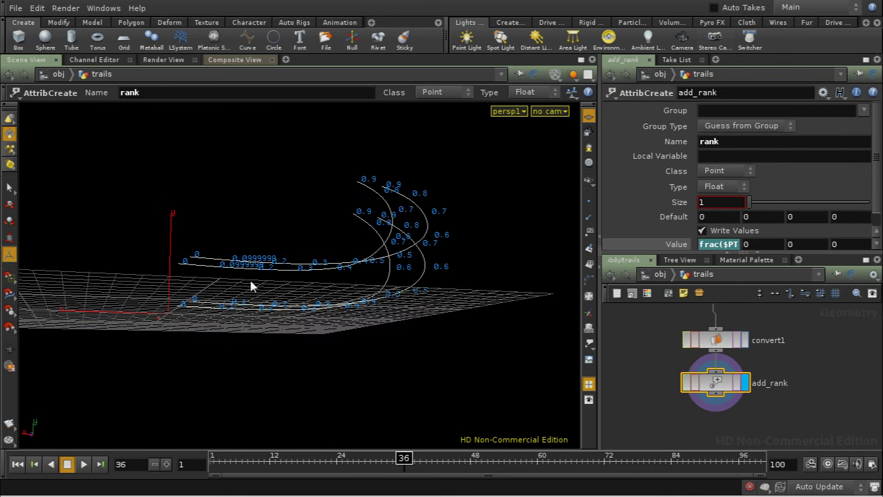
pyautogui.moveTo(350, 304); pyautogui.dragTo(229, 360)
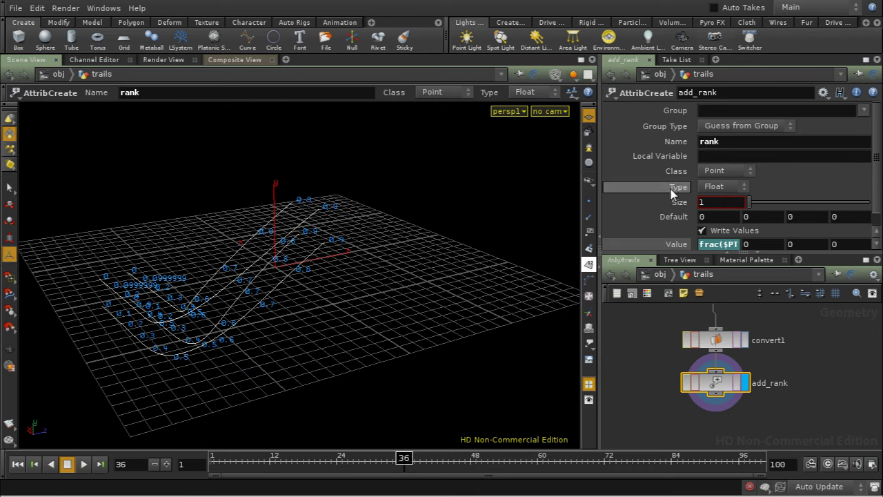
# - Change the rank expression to 1 - frac($PT / ch("../trail1/length")) and check the labels
pyautogui.click(705, 246)
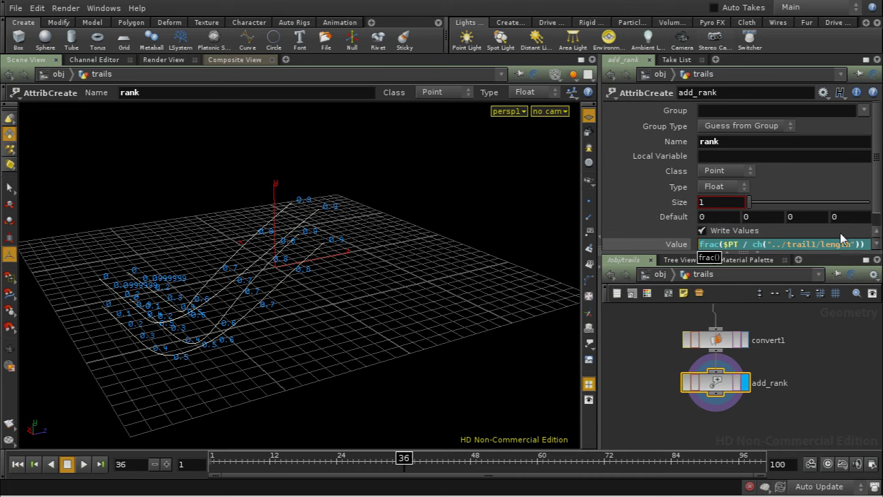
pyautogui.press('Home')
pyautogui.write('1 -')
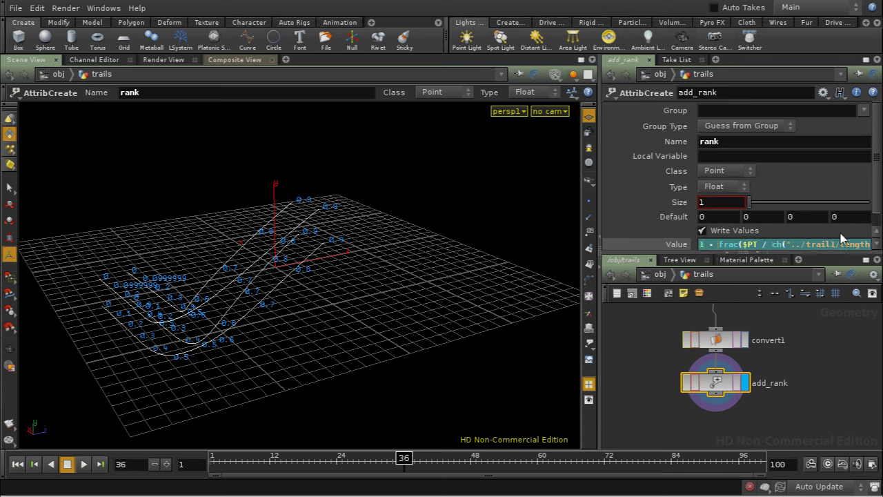
pyautogui.press('Return')
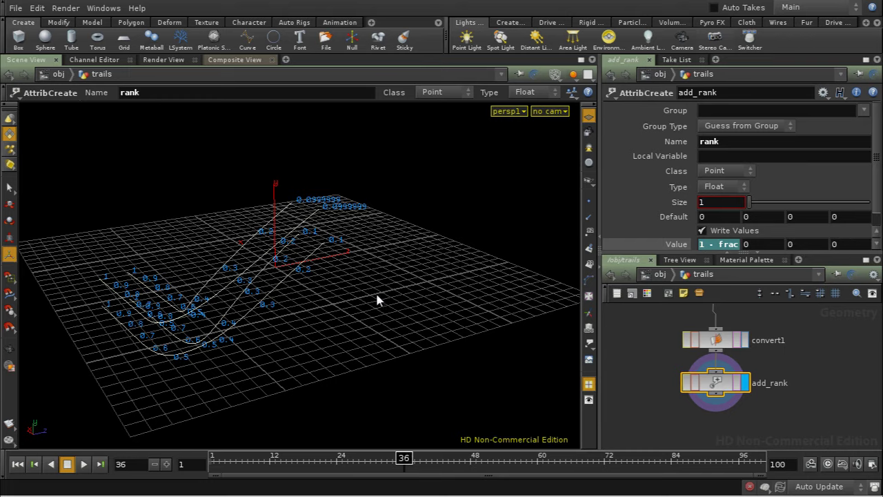
pyautogui.moveTo(377, 299); pyautogui.dragTo(486, 297)
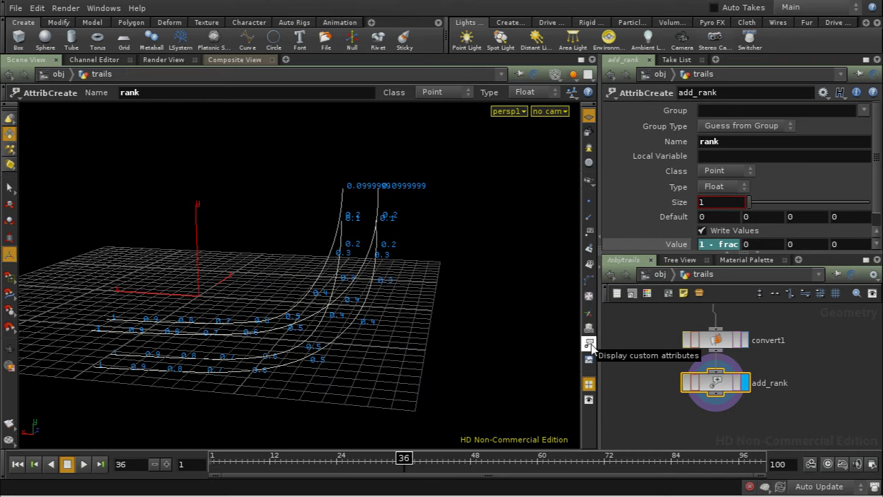
# - Turn off the rank custom attribute display and apply it to all split views
pyautogui.click(590, 345)
pyautogui.click(599, 359)
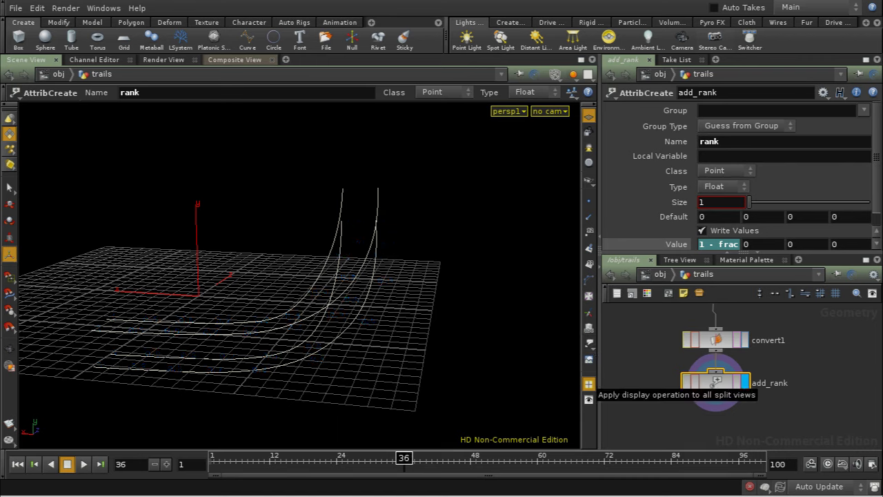
pyautogui.click(589, 383)
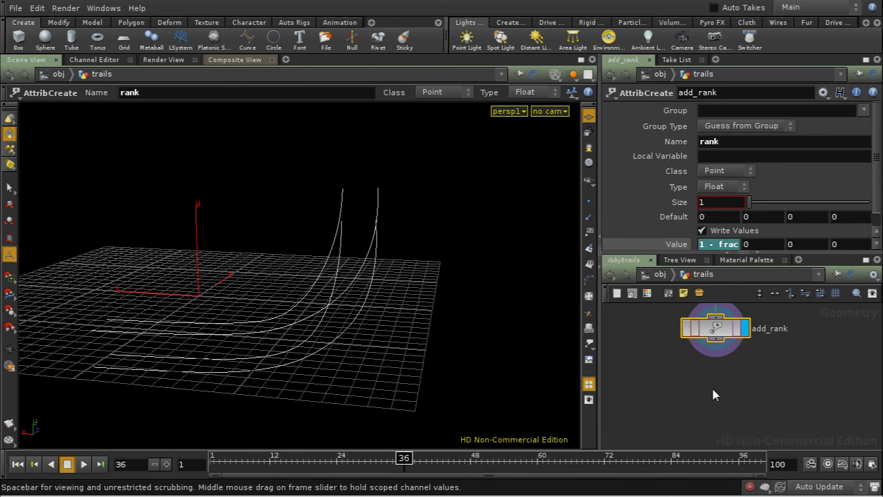